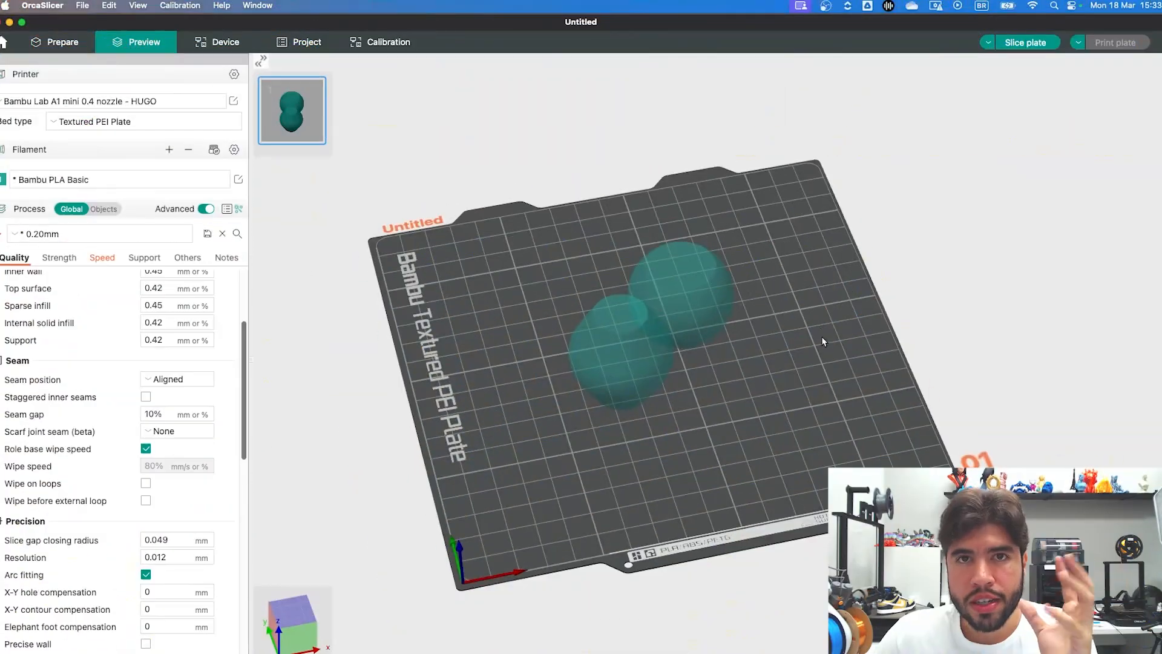
pyautogui.moveTo(822, 338); pyautogui.dragTo(795, 334)
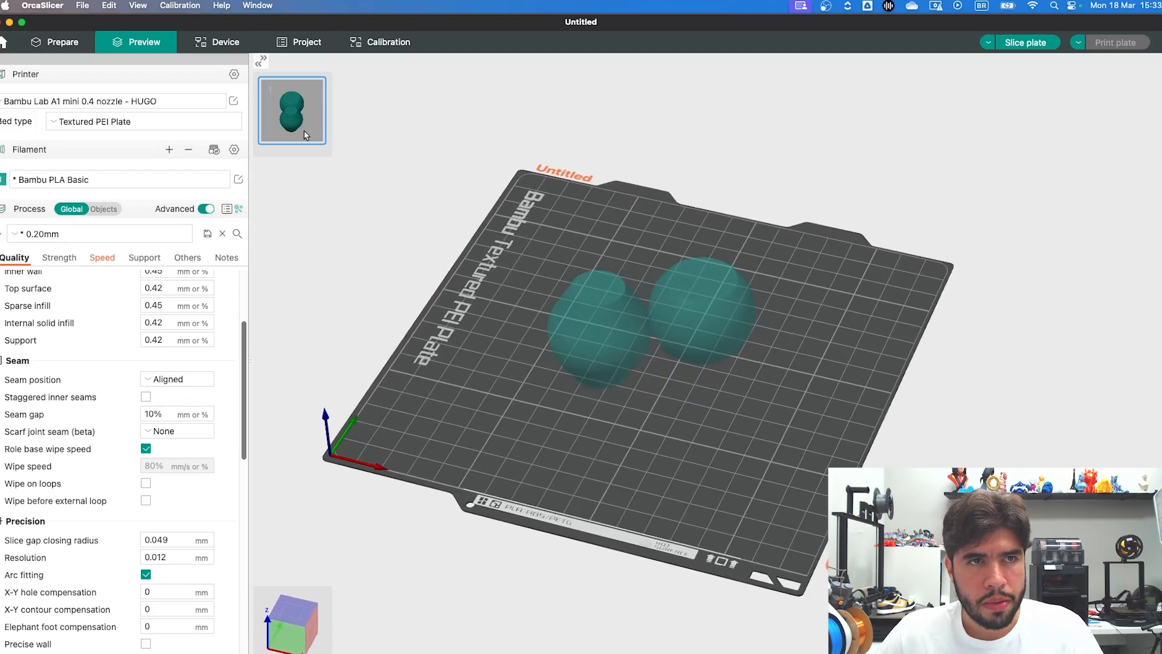
pyautogui.scroll(-10, 115, 485)
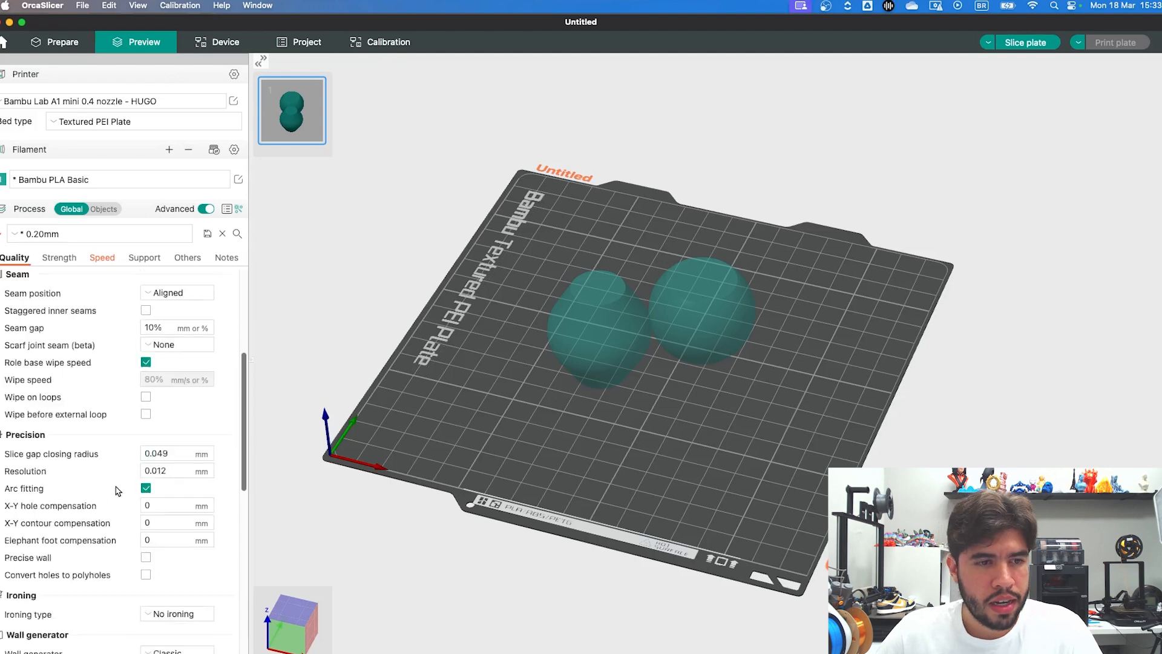
pyautogui.scroll(4, 118, 492)
pyautogui.scroll(6, 117, 490)
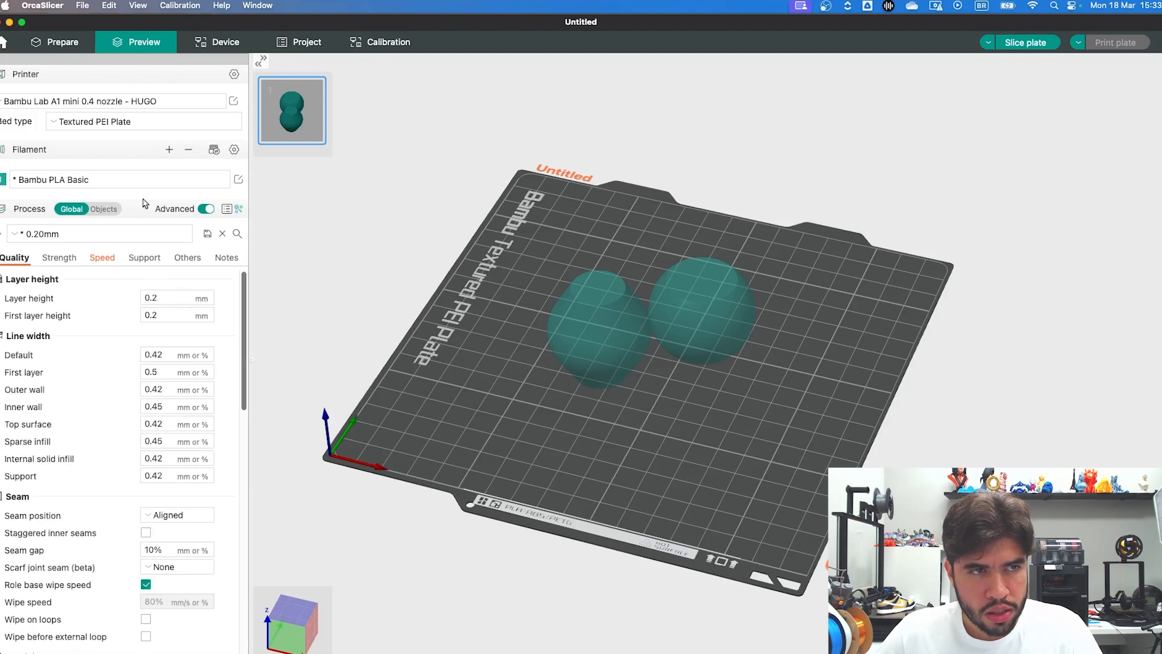
# - Browse the supported printer models in the printer selection, and leave it without choosing any
pyautogui.click(233, 75)
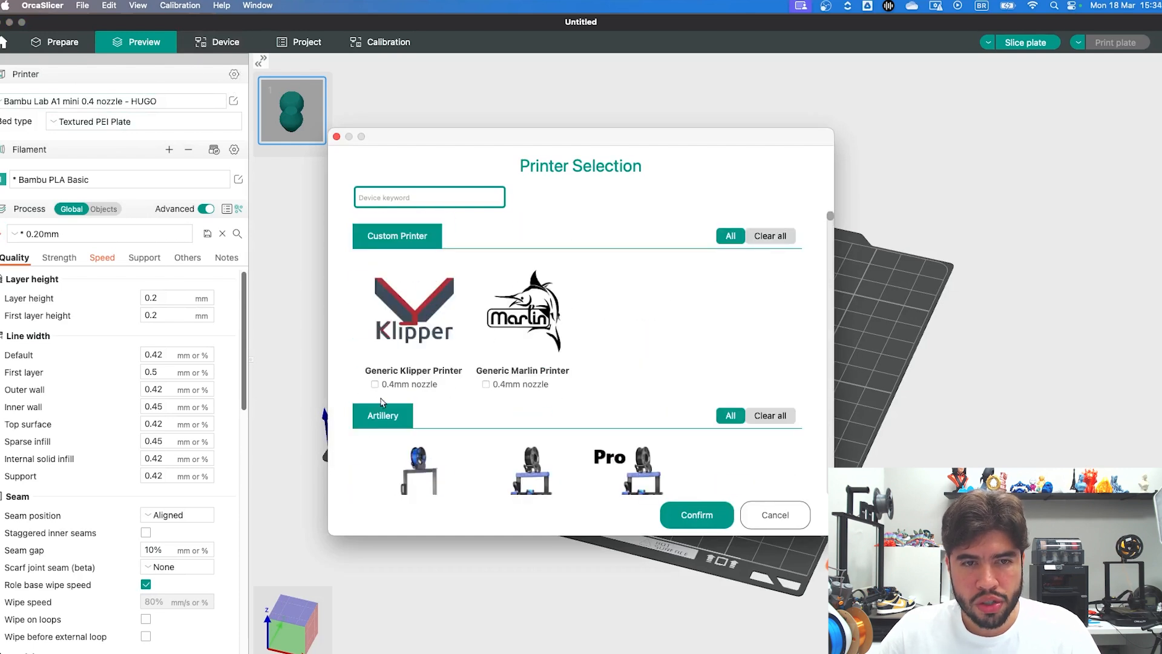
pyautogui.scroll(-15, 491, 394)
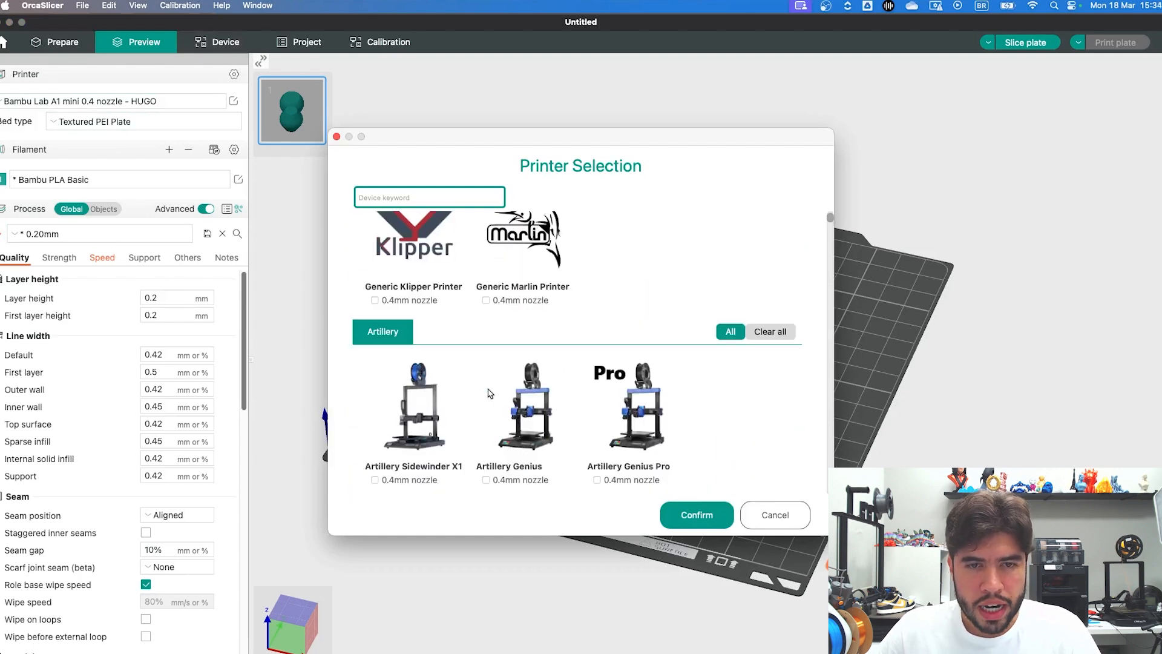
pyautogui.scroll(-15, 490, 393)
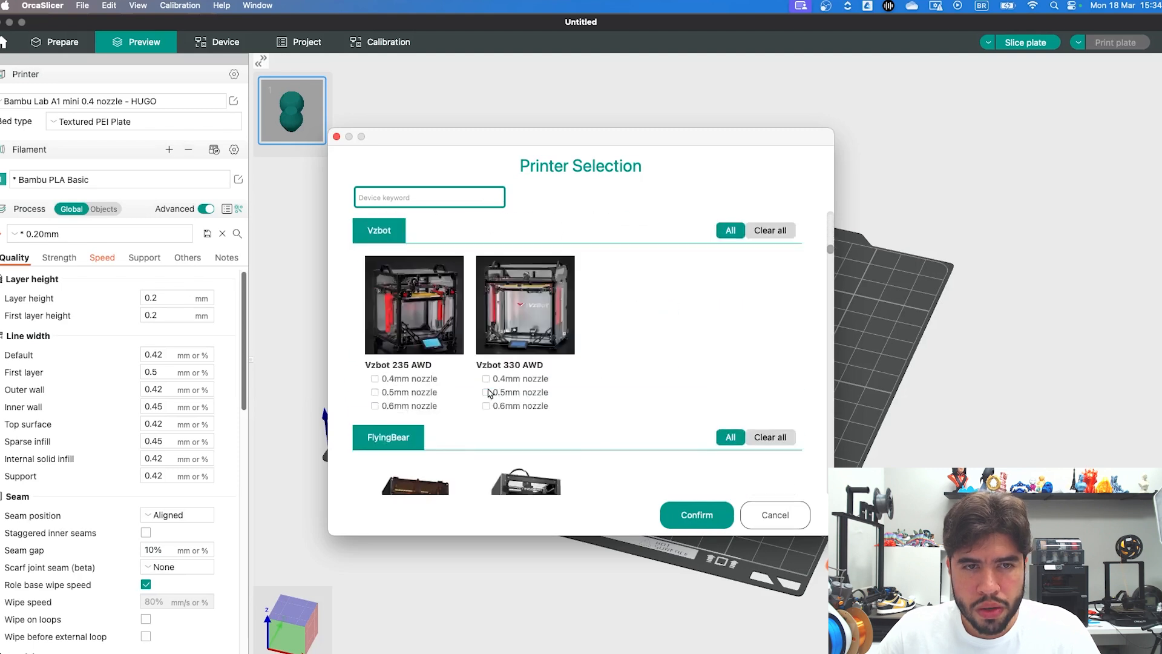
pyautogui.scroll(-10, 490, 393)
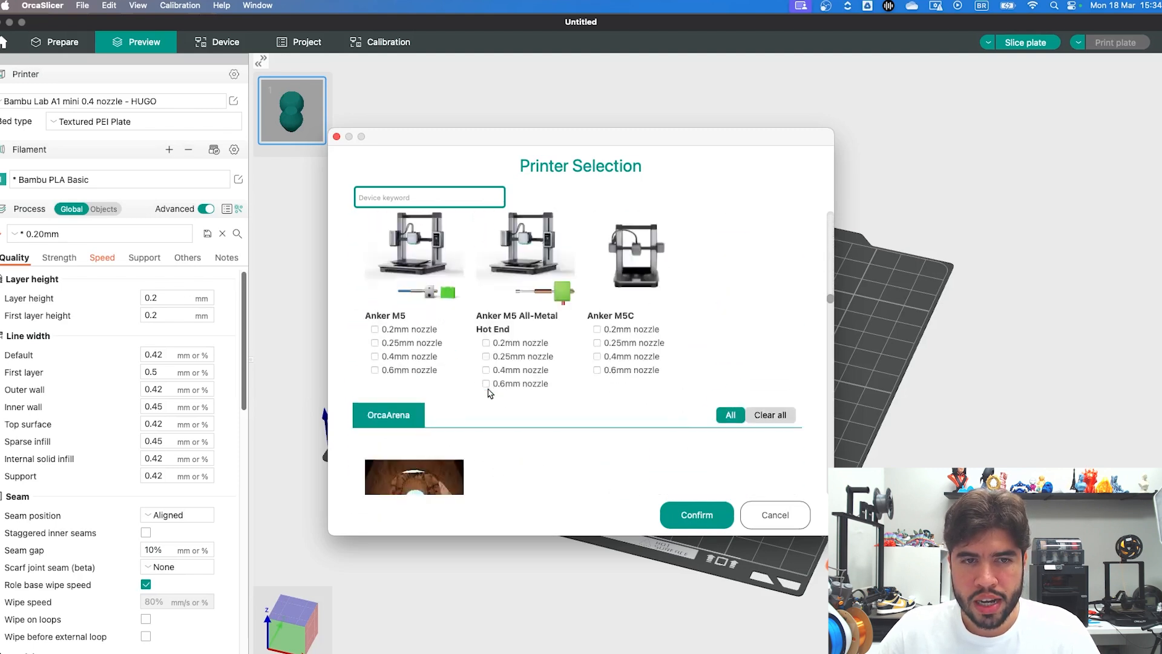
pyautogui.click(775, 515)
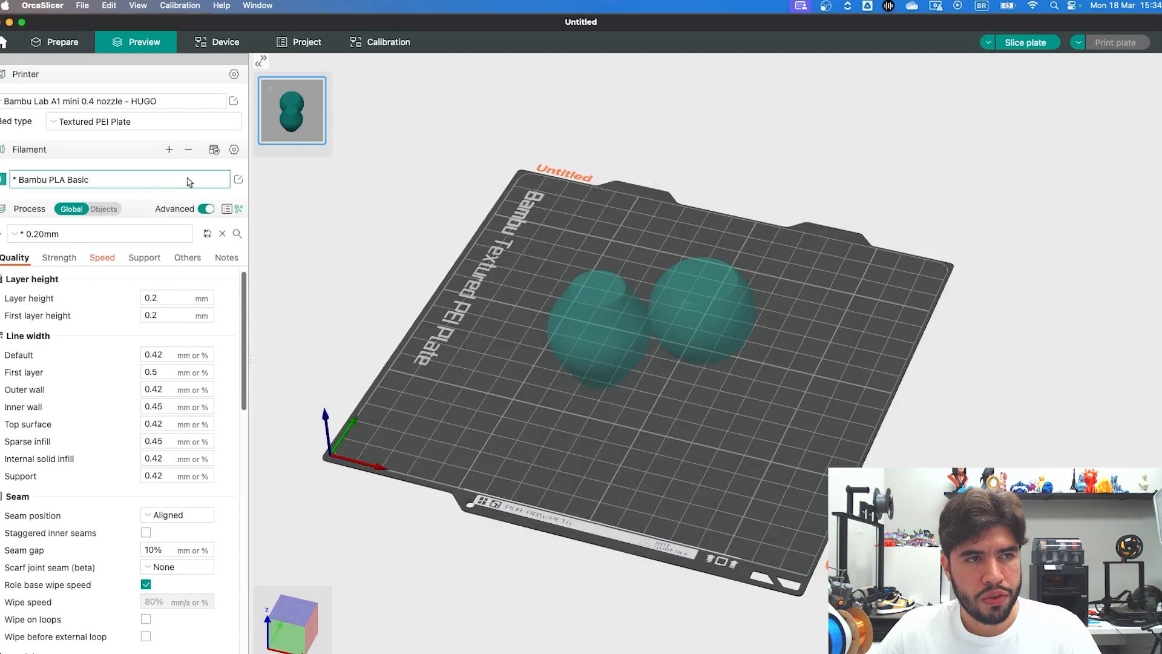
# - View the user and system process presets available for the printer, keeping the 0.20mm preset selected
pyautogui.click(79, 235)
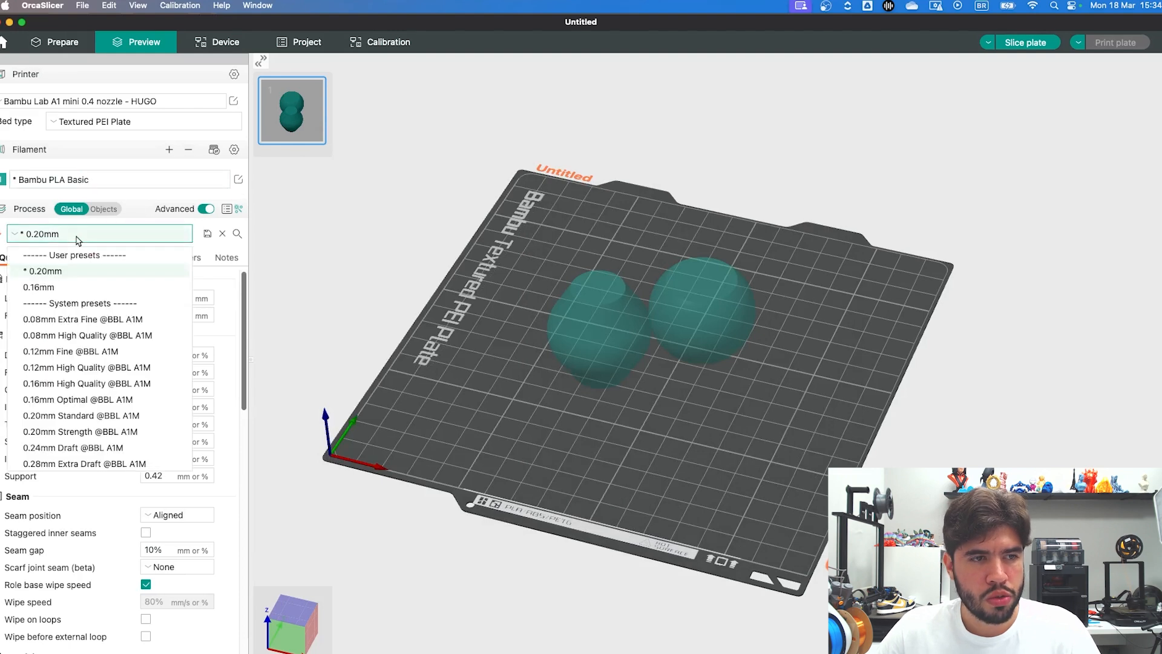
pyautogui.click(142, 213)
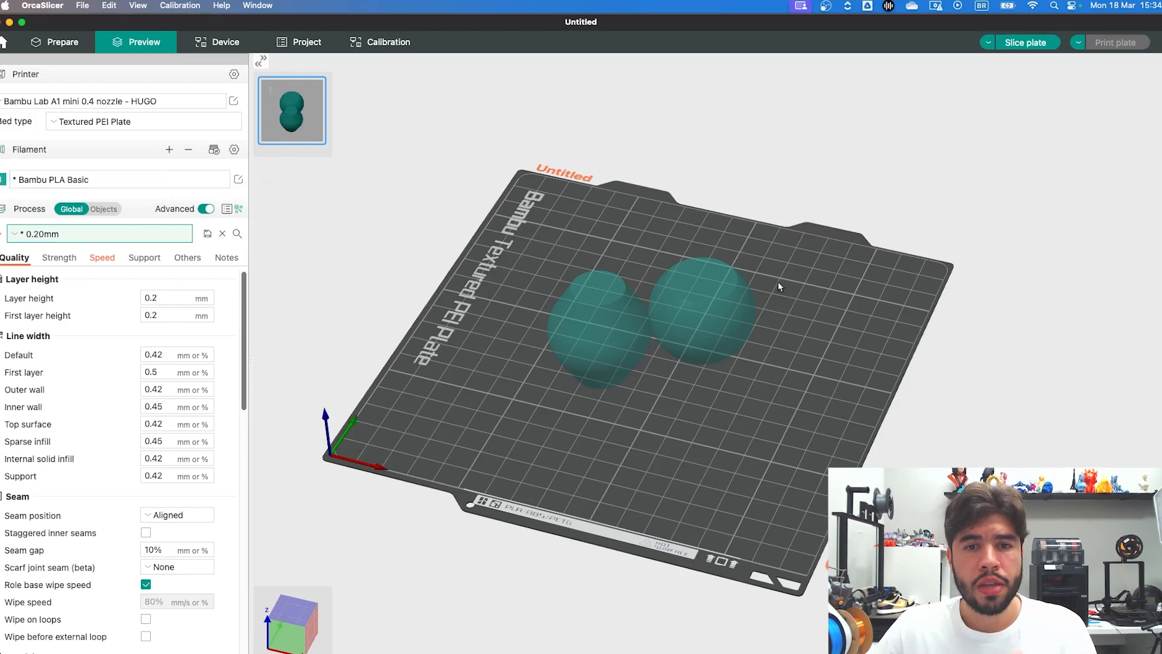
pyautogui.click(84, 236)
pyautogui.click(84, 236)
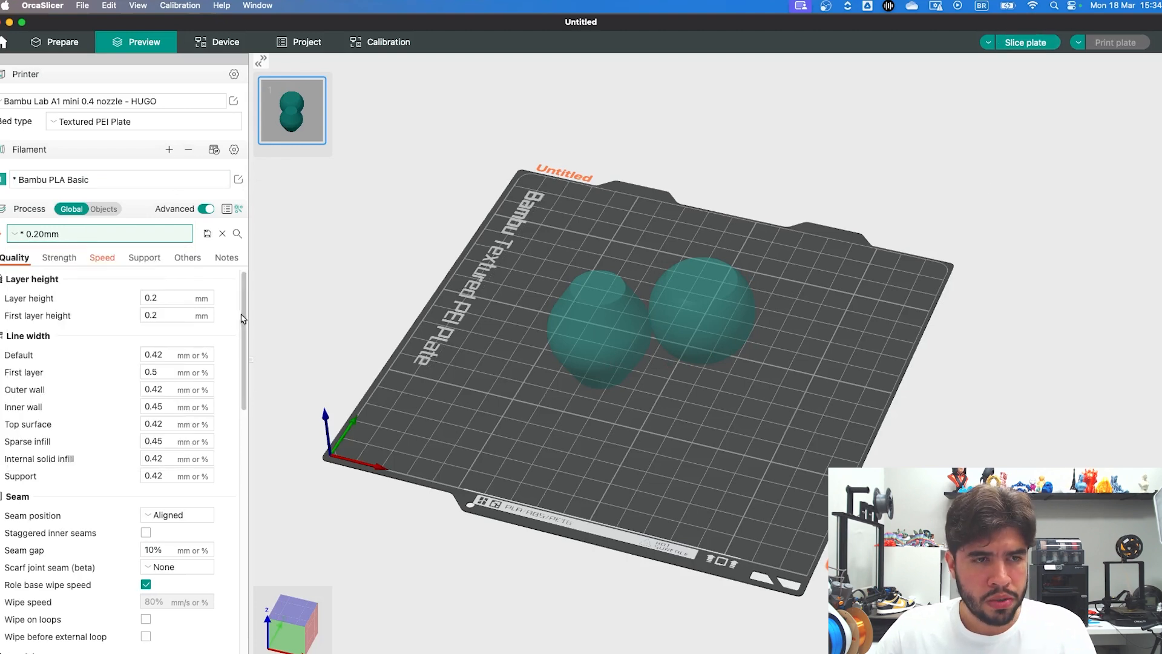
# - Review the 0.20mm process preset's support, speed and quality settings, including the wall and infill speeds and line widths
pyautogui.scroll(-5, 236, 322)
pyautogui.scroll(5, 236, 323)
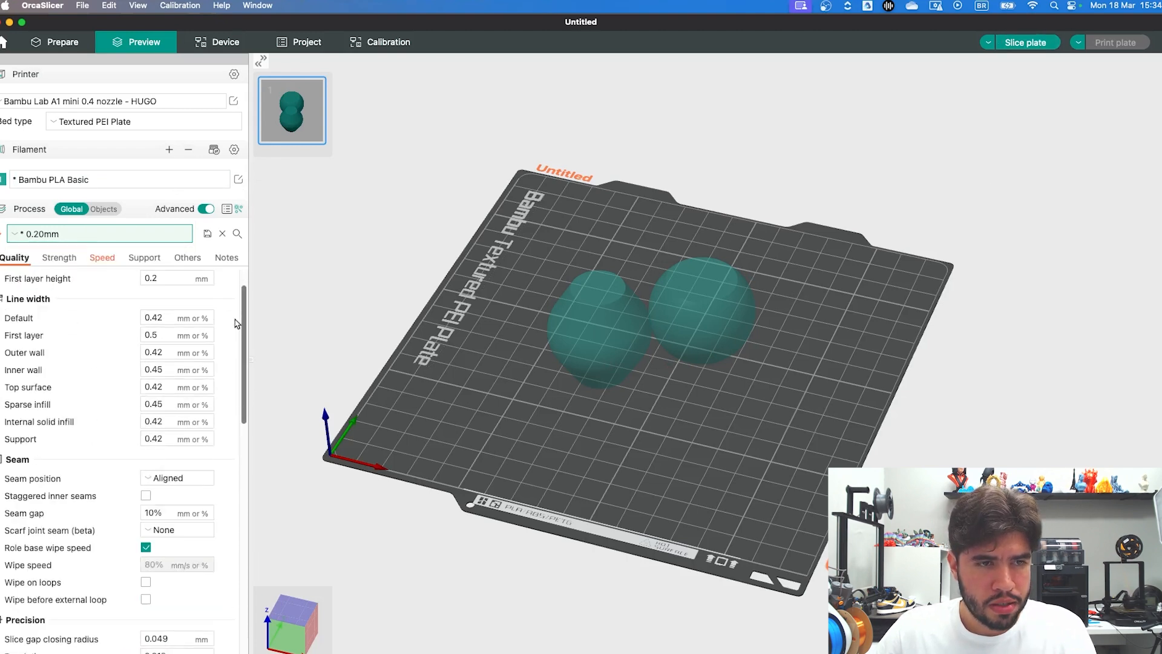
pyautogui.click(185, 259)
pyautogui.click(153, 263)
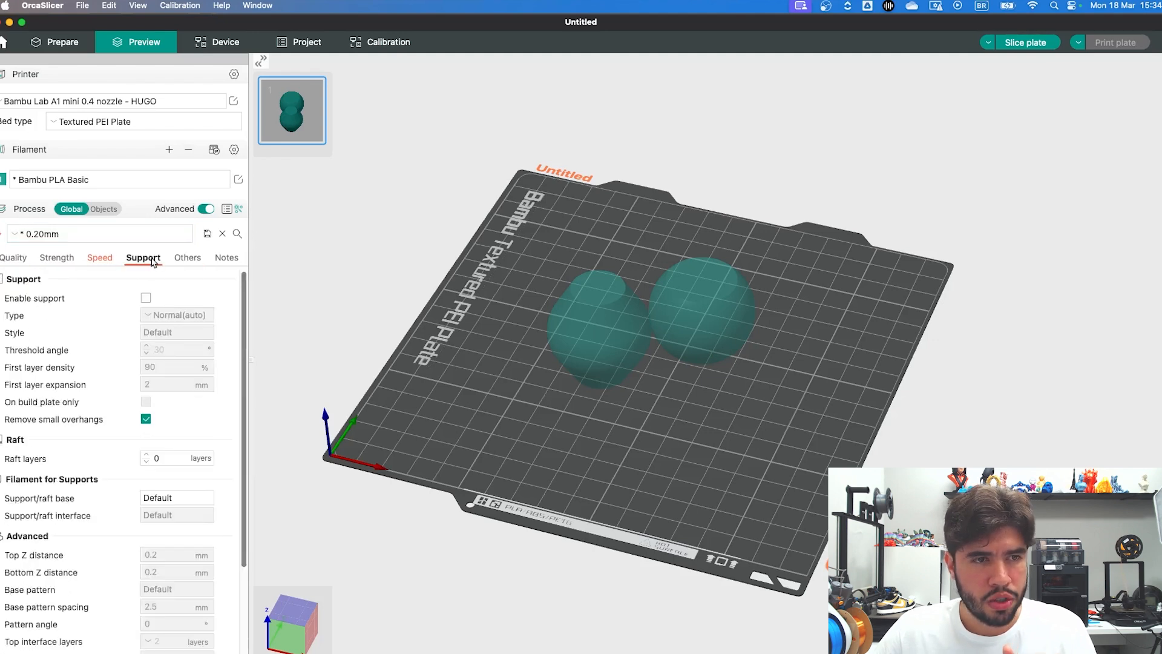
pyautogui.click(93, 262)
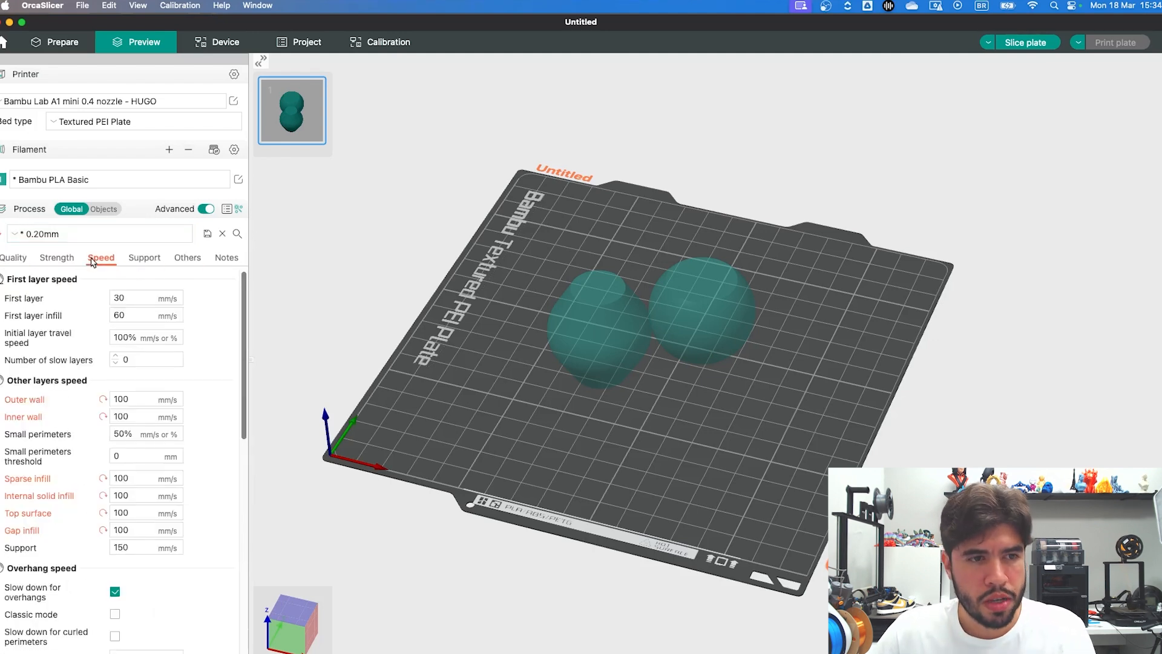
pyautogui.scroll(-2, 221, 376)
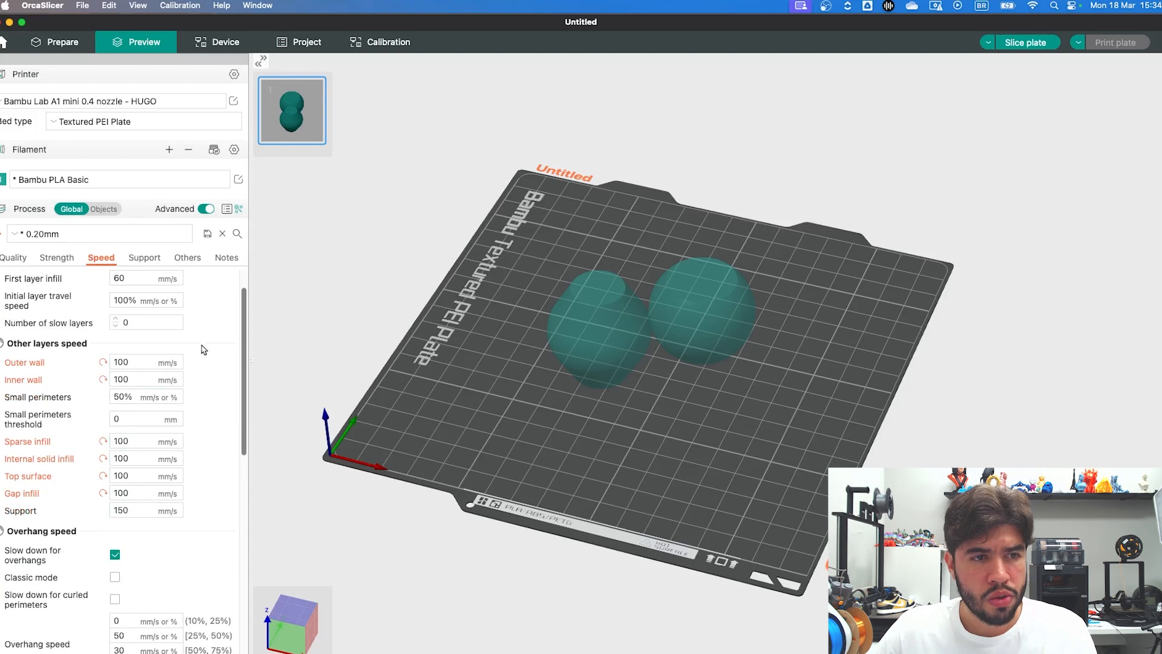
pyautogui.click(13, 257)
pyautogui.scroll(3, 159, 436)
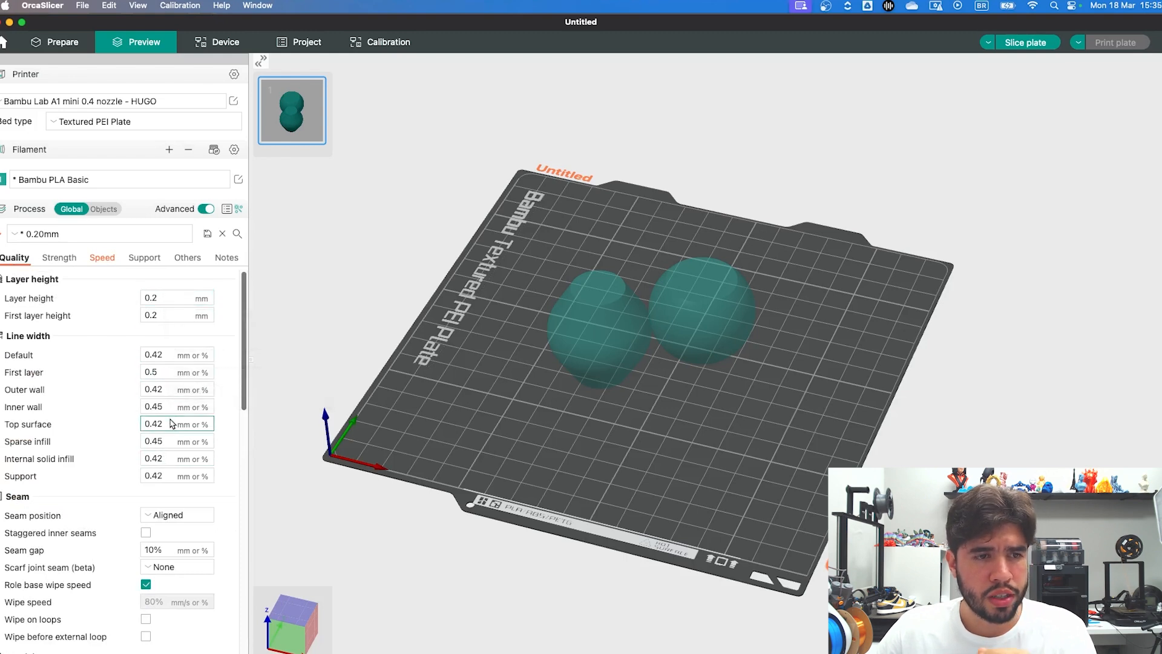
# - Slice the plate and colour the toolpath preview by line type
pyautogui.click(1031, 42)
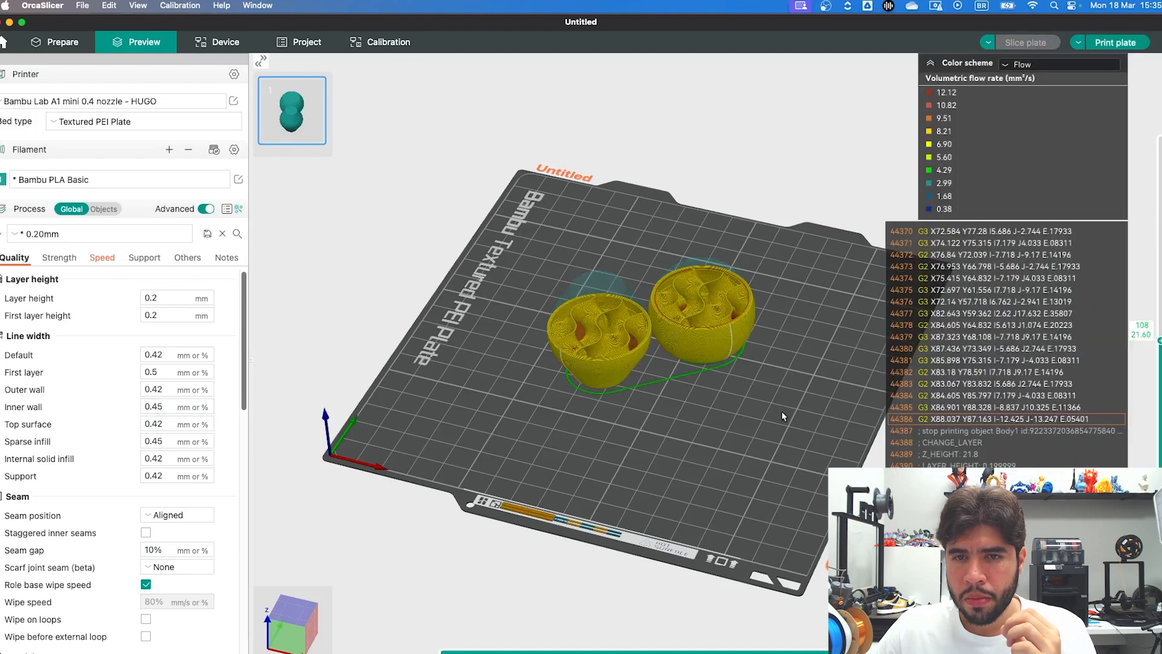
pyautogui.click(1029, 65)
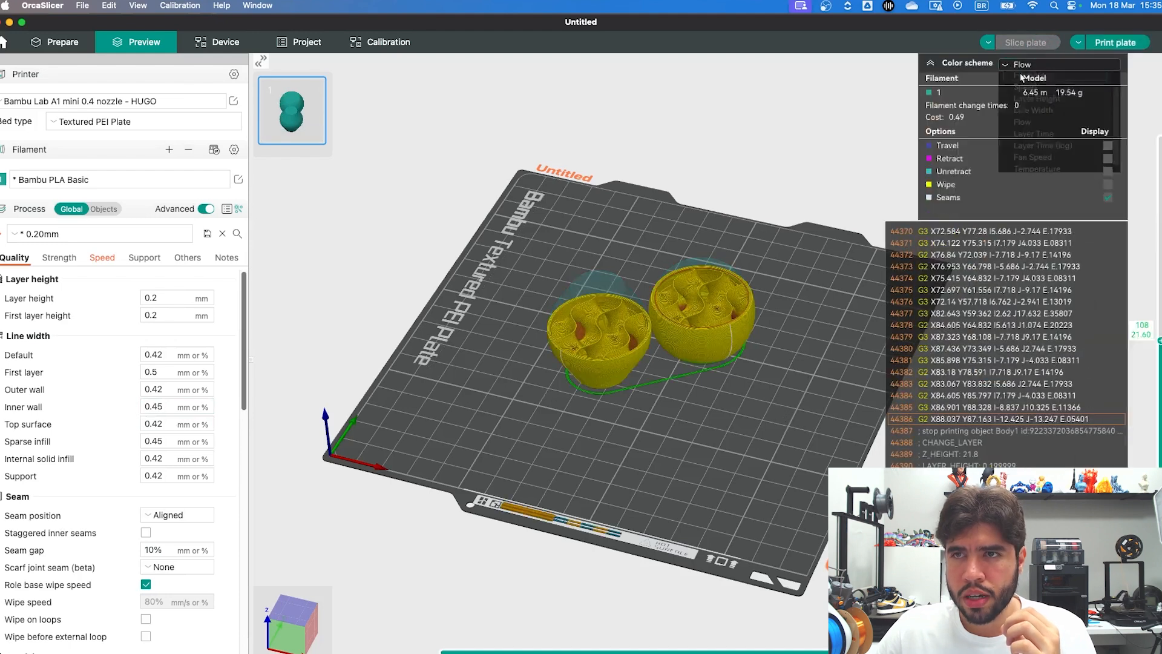
pyautogui.click(1021, 77)
pyautogui.click(1029, 65)
pyautogui.click(1029, 79)
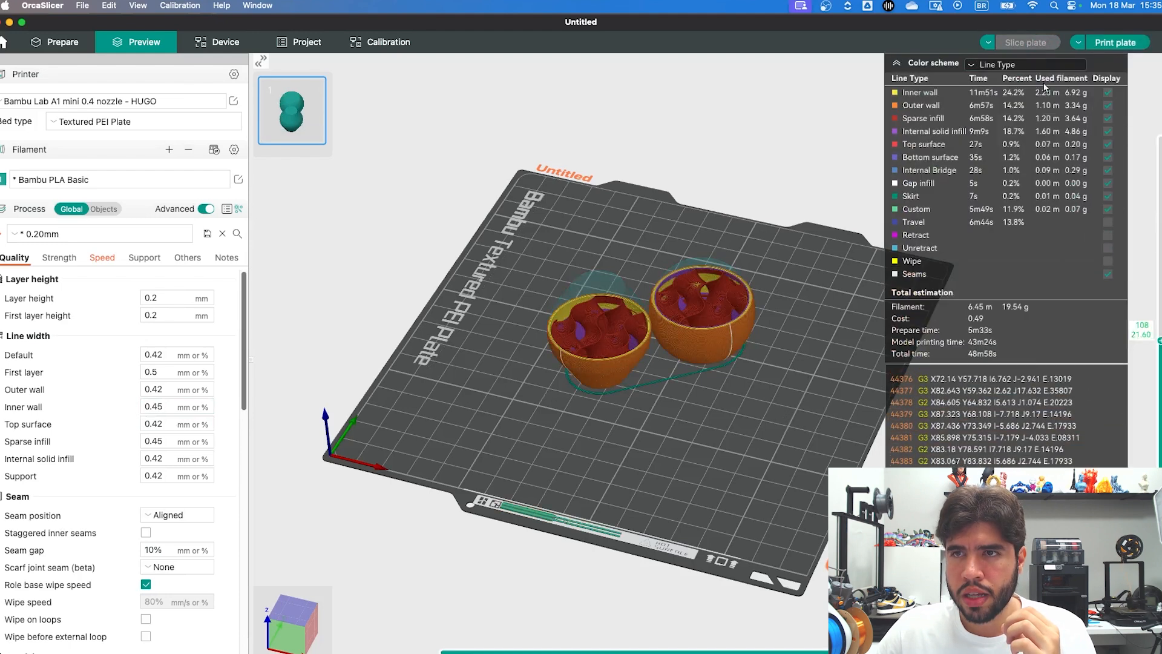
# - Show the sliced models up to layer 200 and take a close look at their outer walls and tops
pyautogui.moveTo(767, 365); pyautogui.dragTo(754, 356)
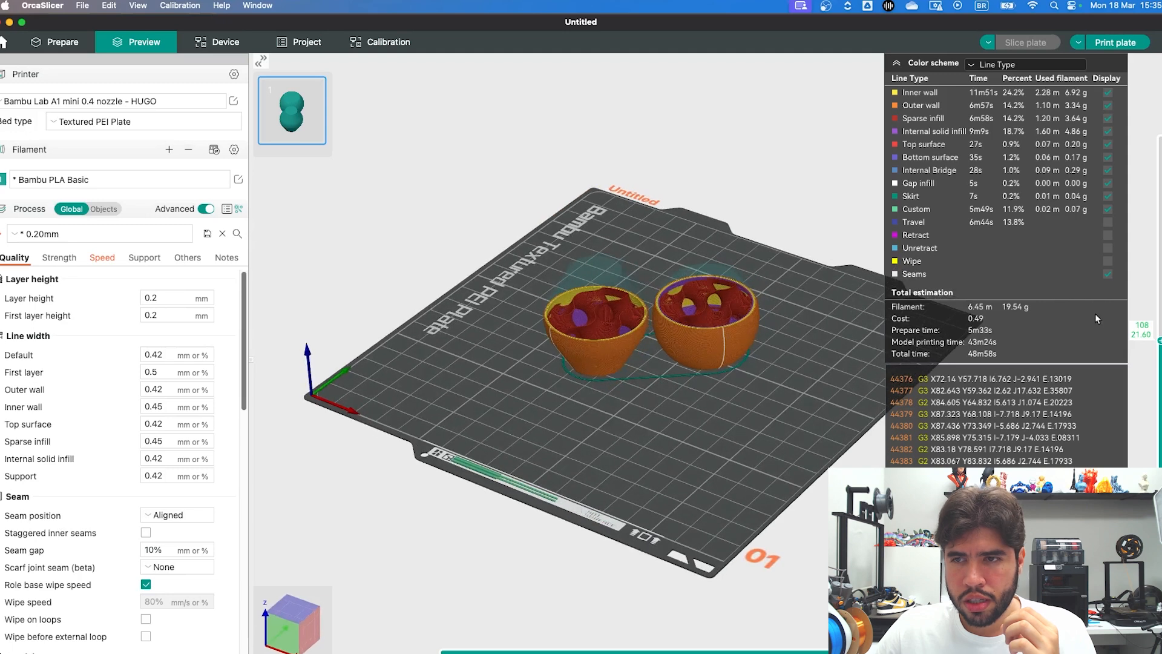
pyautogui.moveTo(1160, 340); pyautogui.dragTo(1160, 139)
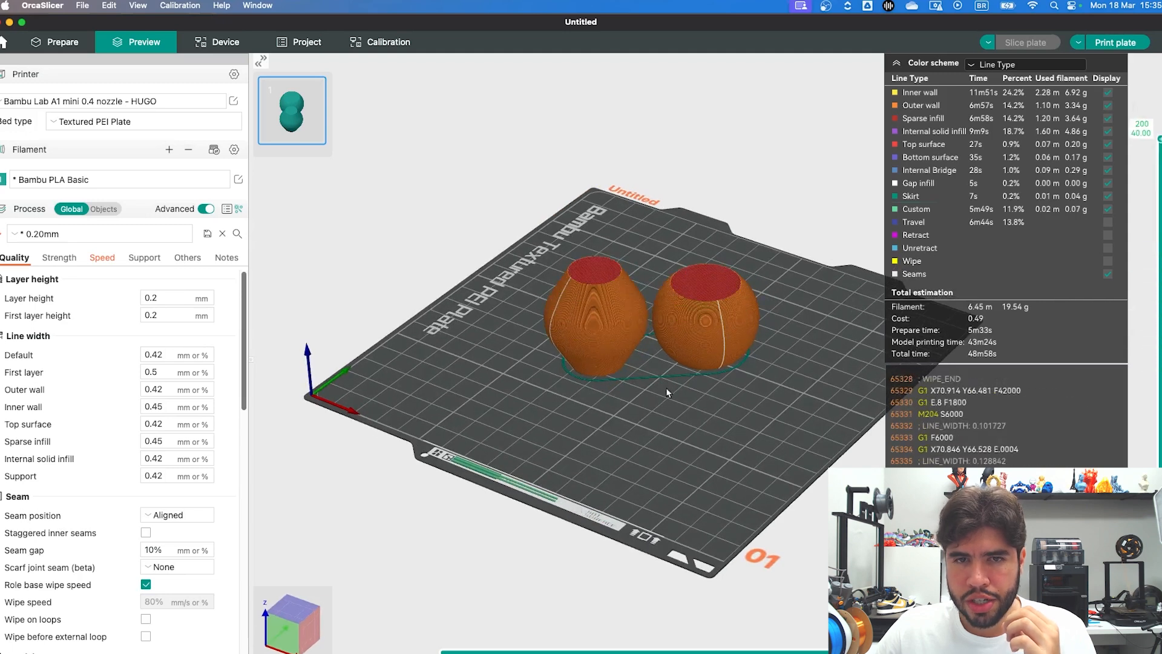
pyautogui.scroll(5, 665, 388)
pyautogui.moveTo(590, 420); pyautogui.dragTo(616, 420)
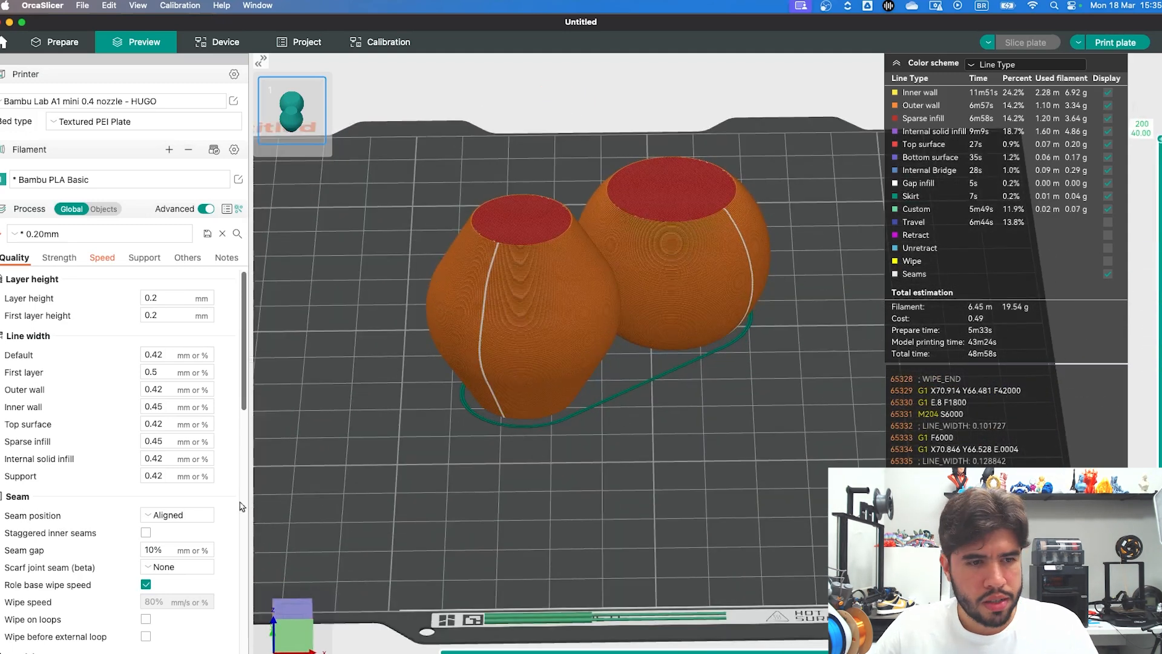
# - Turn off the single wall on top surfaces in the quality settings and reslice the plate
pyautogui.scroll(-10, 209, 550)
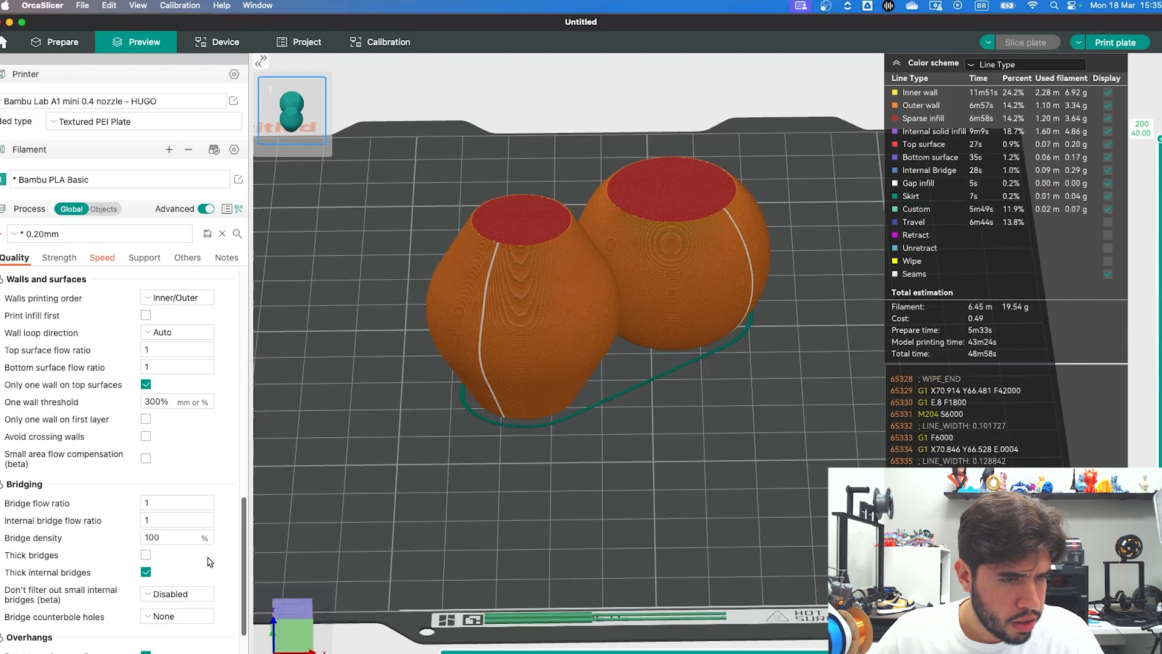
pyautogui.click(146, 385)
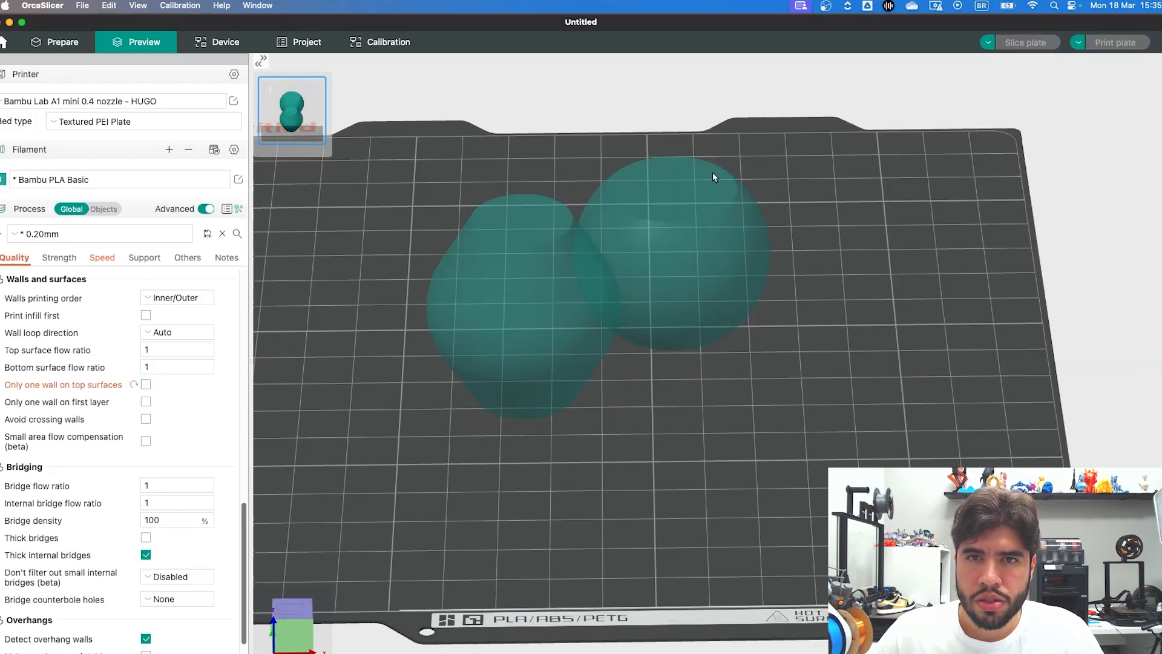
pyautogui.scroll(2, 614, 222)
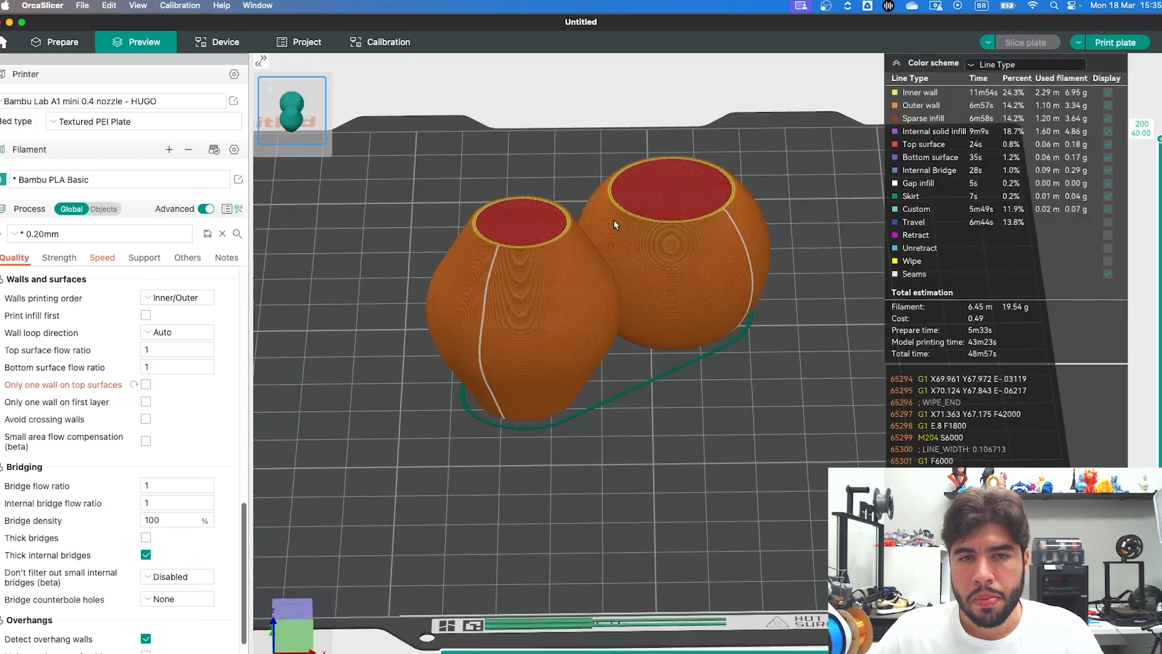
# - Examine the seam lines along the outer walls of both sliced models from several angles
pyautogui.scroll(-4, 678, 418)
pyautogui.moveTo(678, 418); pyautogui.dragTo(690, 415)
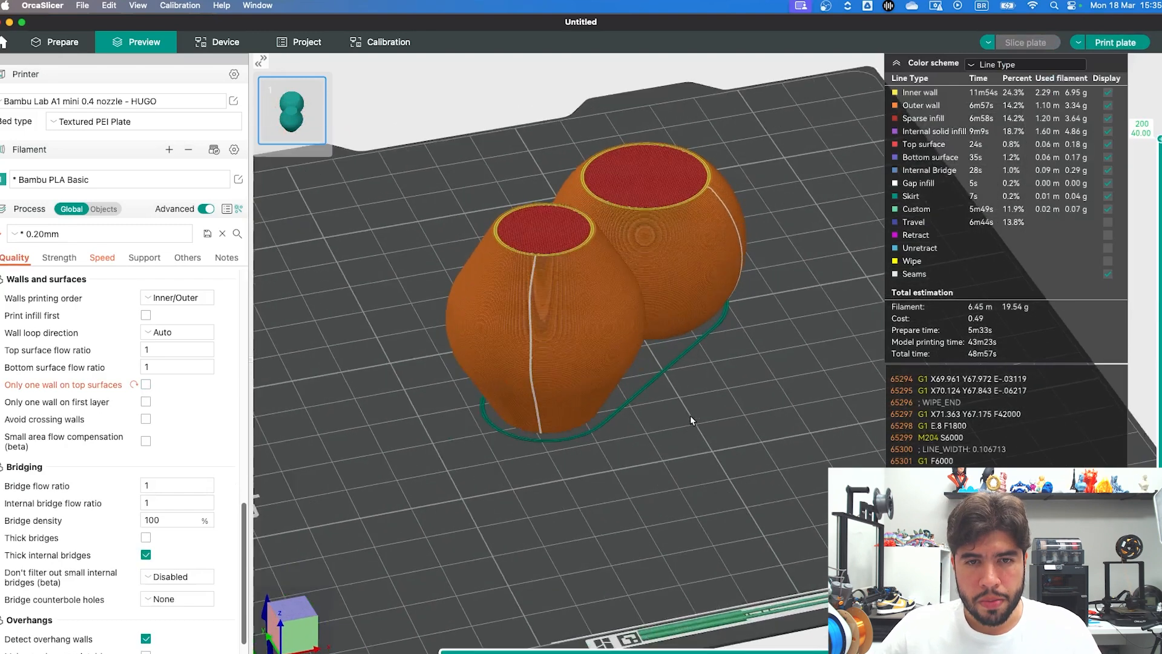
pyautogui.scroll(4, 690, 415)
pyautogui.moveTo(598, 426); pyautogui.dragTo(672, 387)
pyautogui.moveTo(542, 327); pyautogui.dragTo(700, 355)
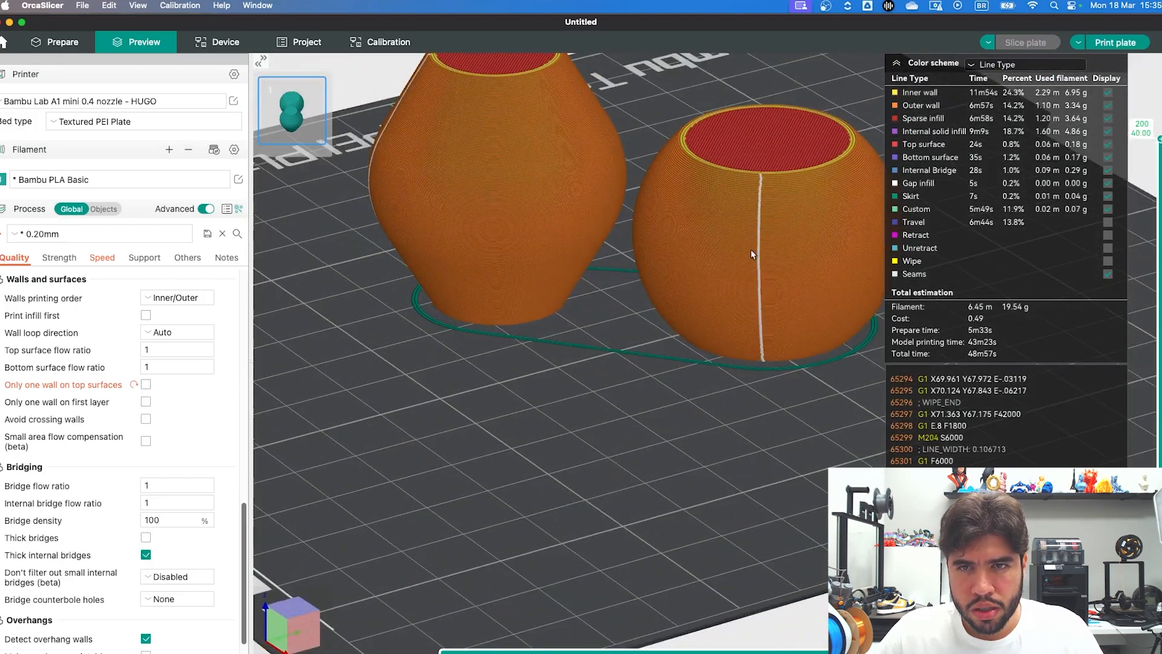
pyautogui.scroll(-4, 754, 381)
pyautogui.moveTo(756, 383); pyautogui.dragTo(759, 395)
pyautogui.moveTo(713, 356); pyautogui.dragTo(522, 335)
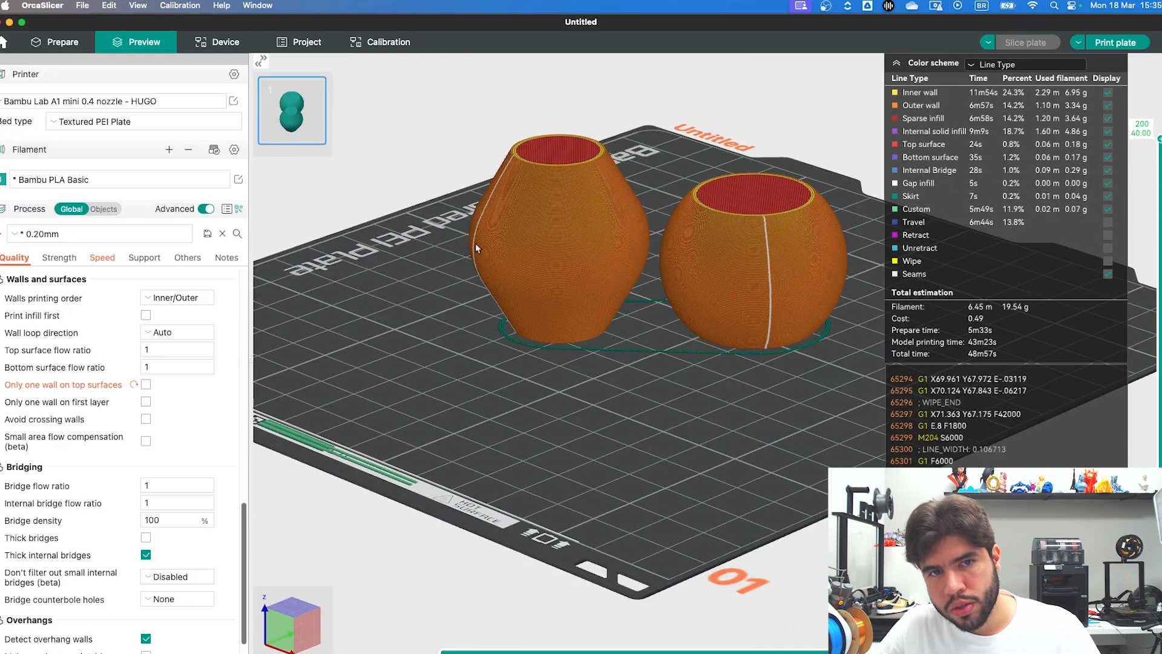
pyautogui.moveTo(533, 137); pyautogui.dragTo(648, 389)
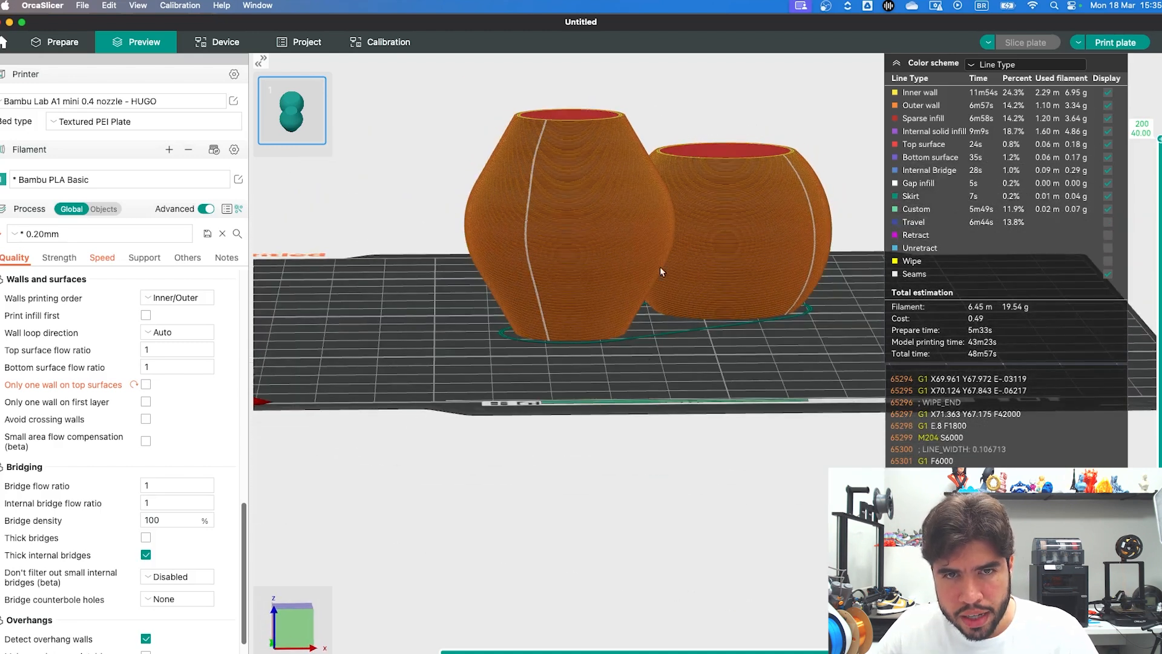
pyautogui.moveTo(669, 369); pyautogui.dragTo(656, 368)
pyautogui.moveTo(765, 335); pyautogui.dragTo(628, 372, button='right')
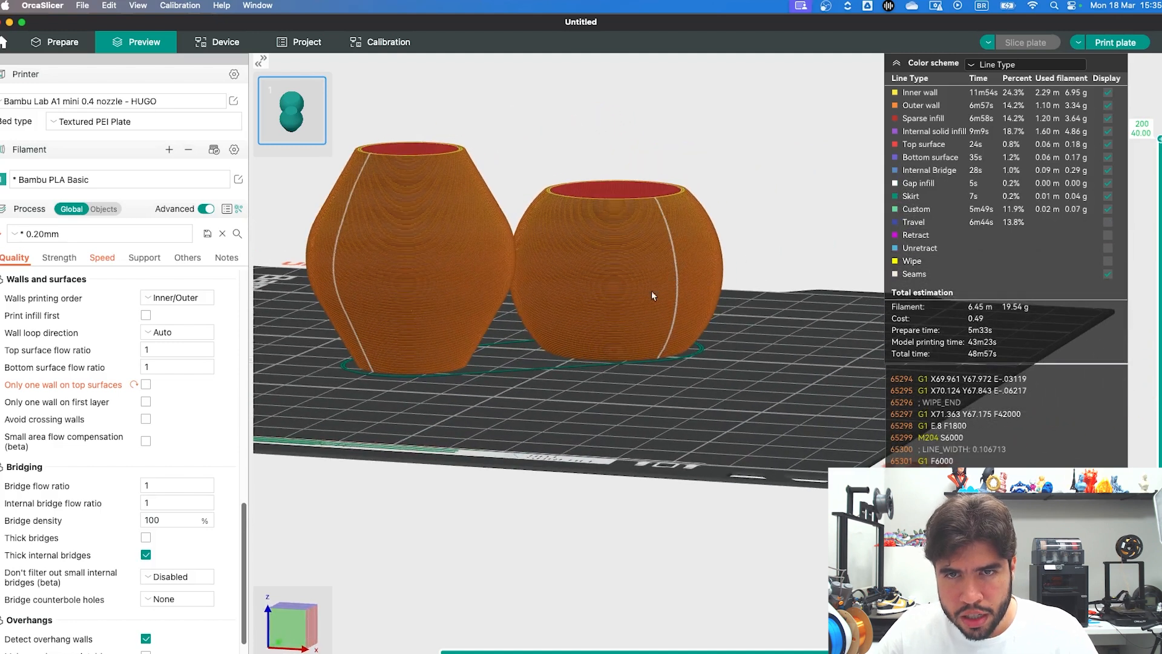
pyautogui.moveTo(671, 351); pyautogui.dragTo(733, 385)
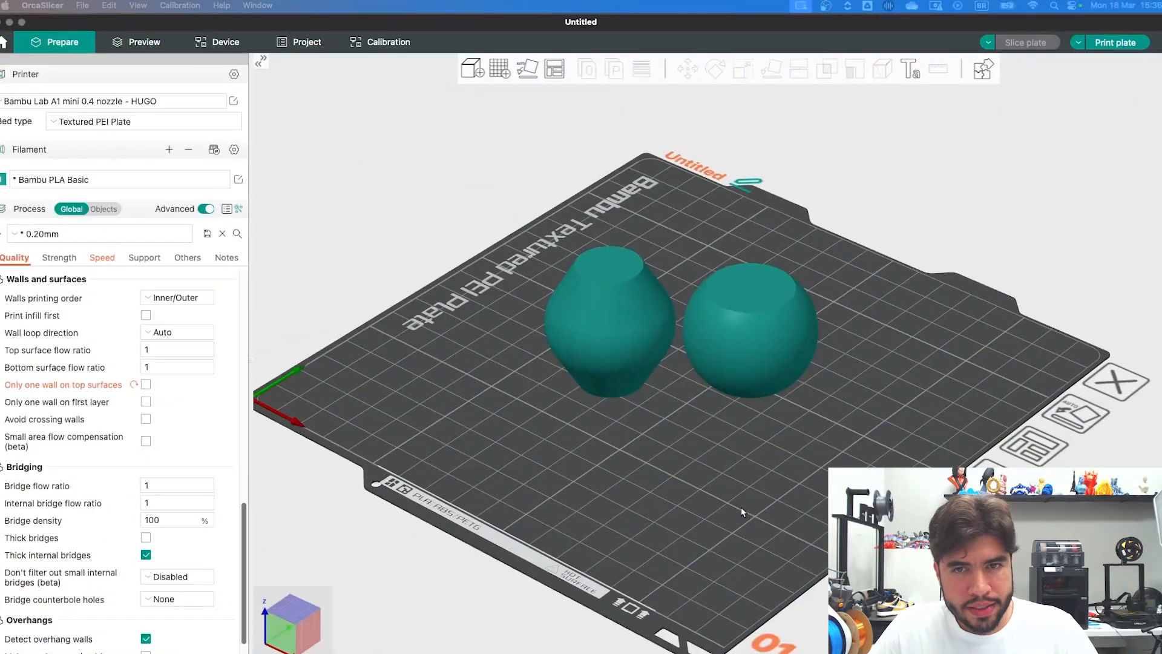
# - Set the scarf joint seam in the quality settings to Contour and hole
pyautogui.scroll(-3, 741, 507)
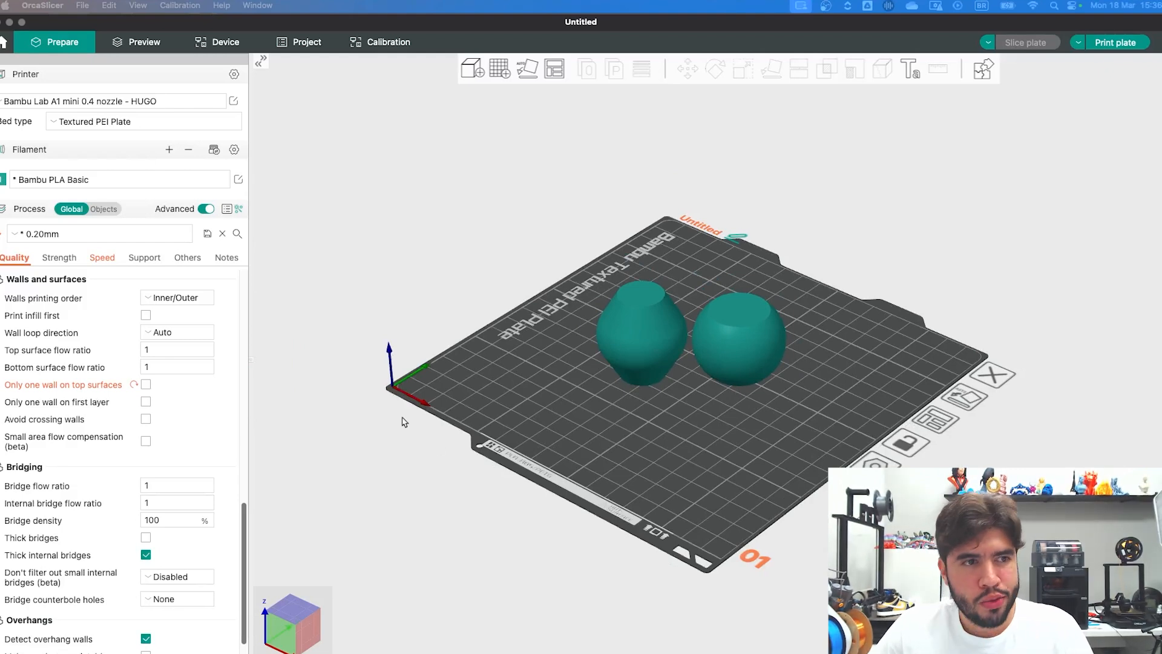
pyautogui.scroll(15, 207, 418)
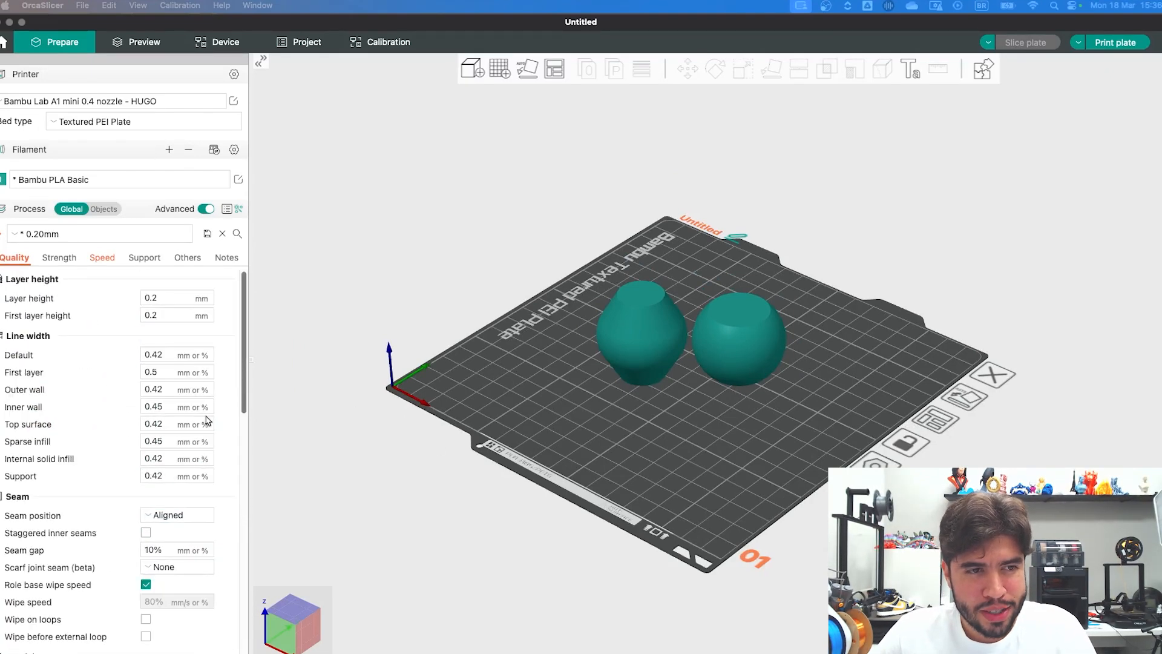
pyautogui.scroll(-5, 207, 421)
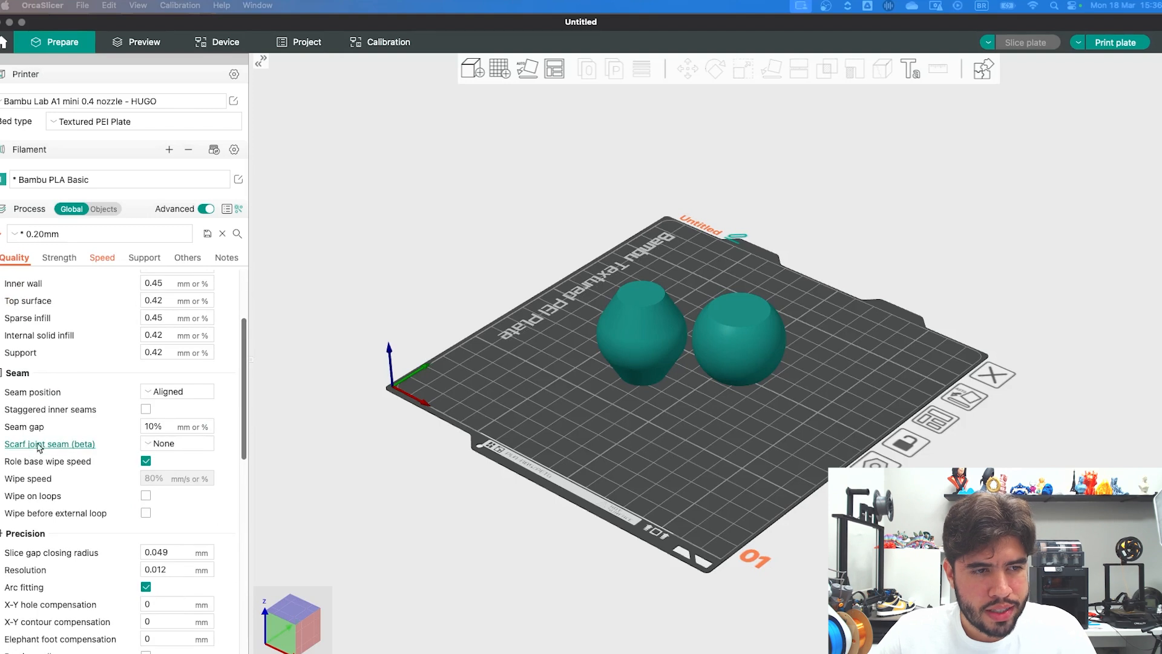
pyautogui.click(179, 445)
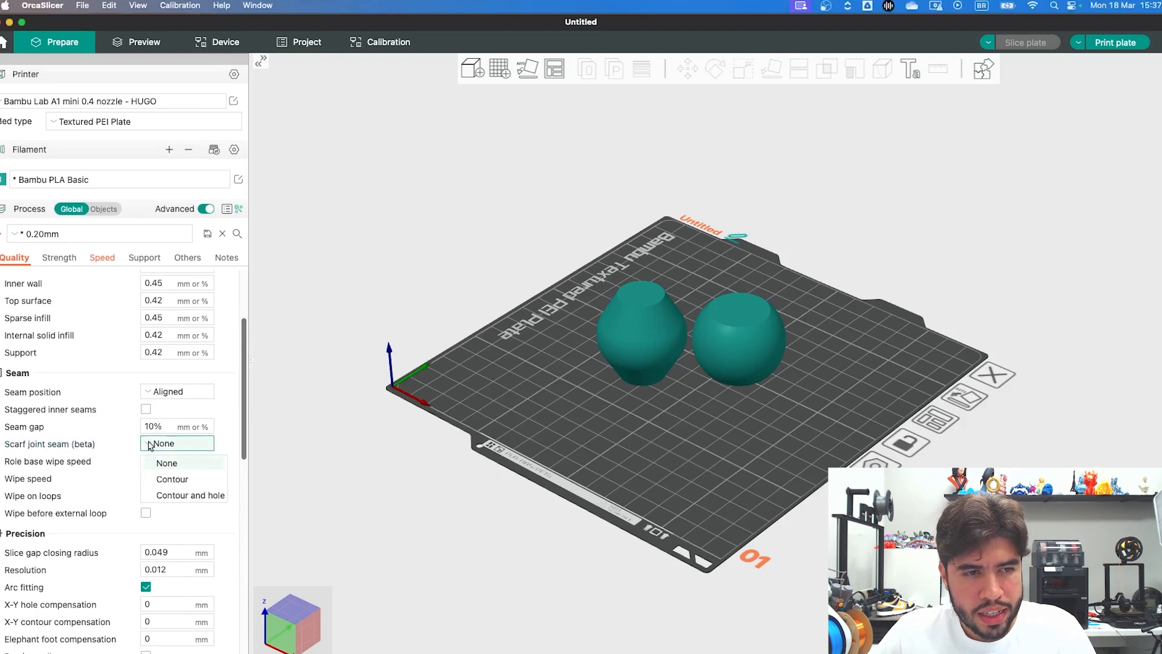
pyautogui.click(181, 463)
pyautogui.click(195, 450)
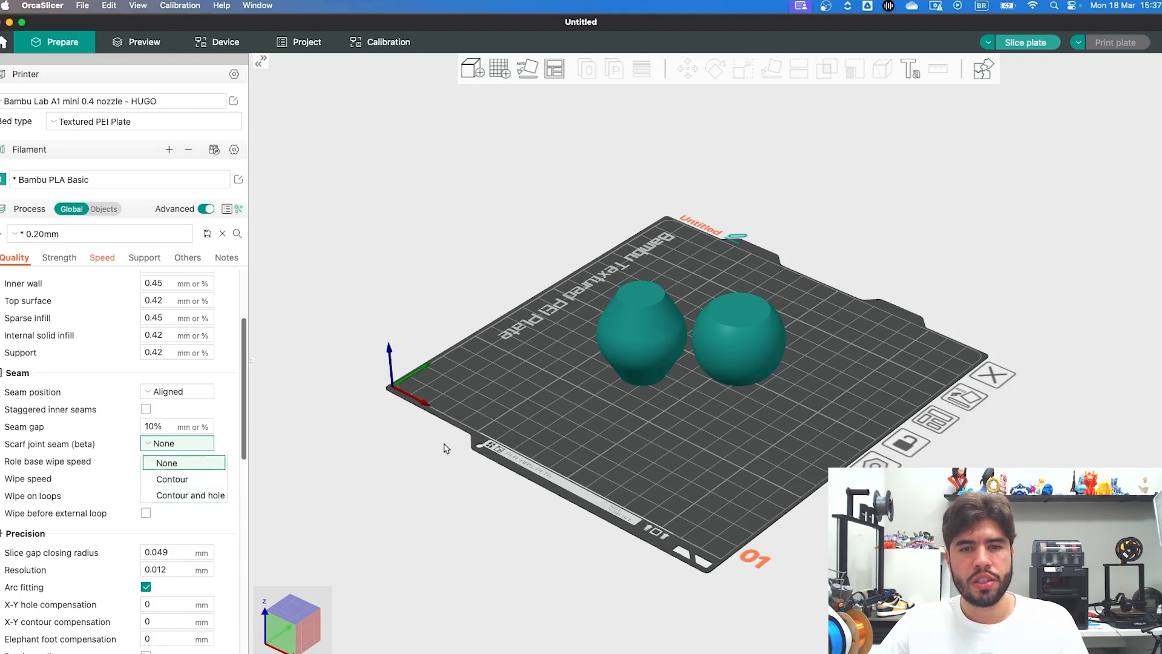
pyautogui.click(213, 496)
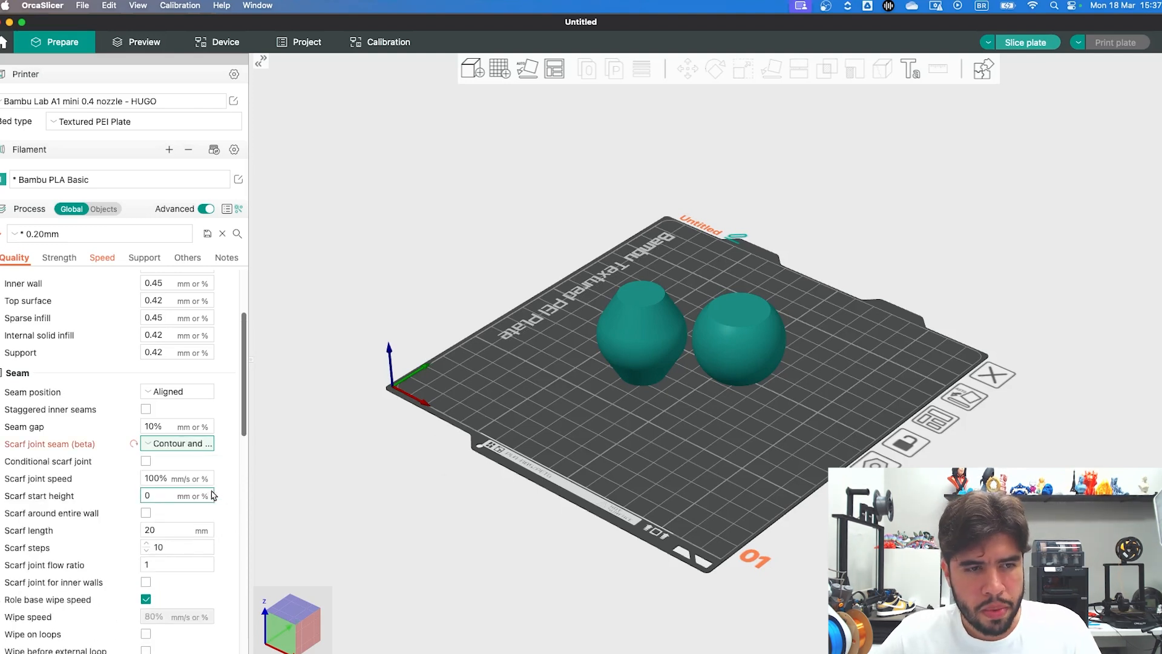
# - Turn on the scarf joint for inner walls in the seam settings
pyautogui.scroll(-2, 215, 483)
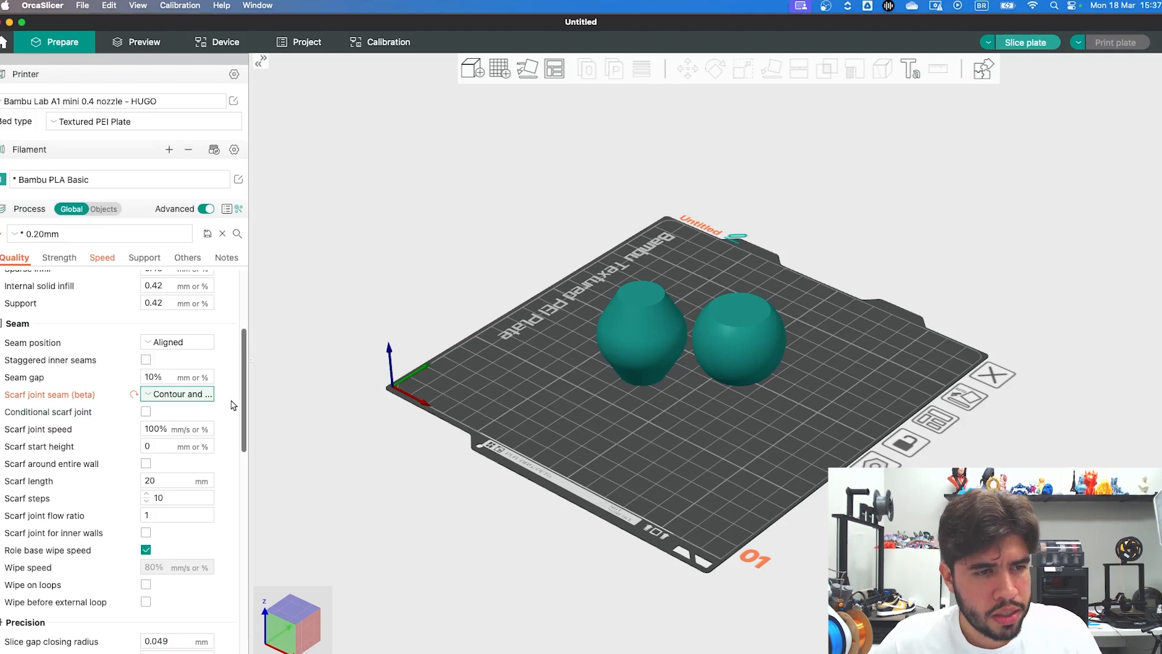
pyautogui.scroll(-2, 139, 463)
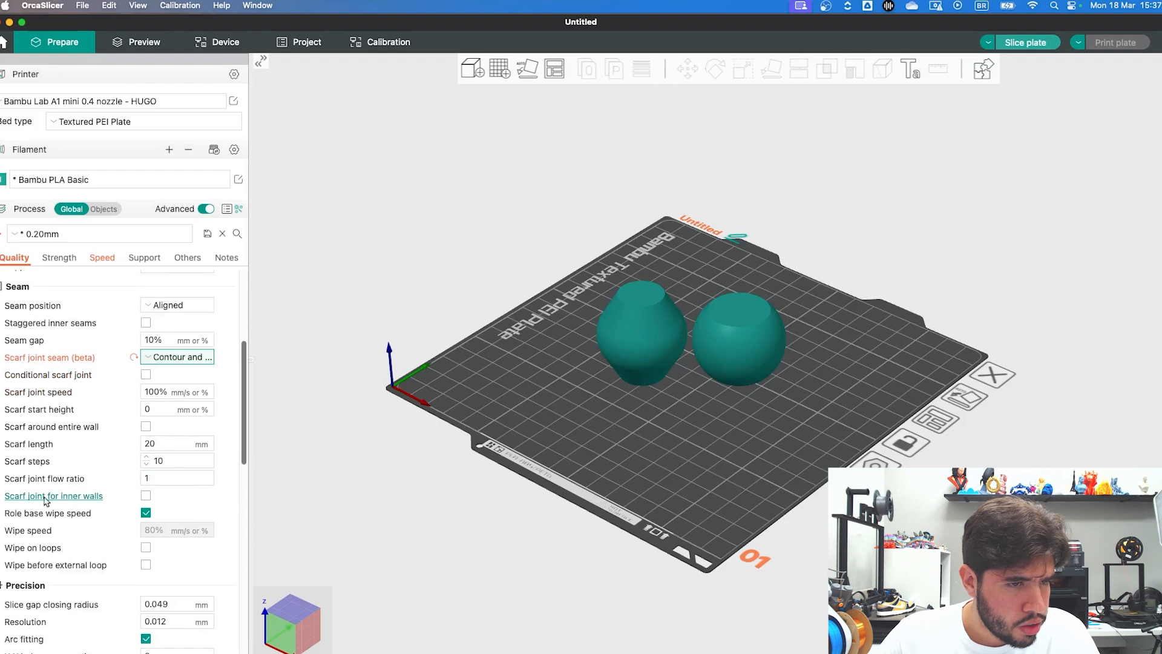
pyautogui.click(145, 496)
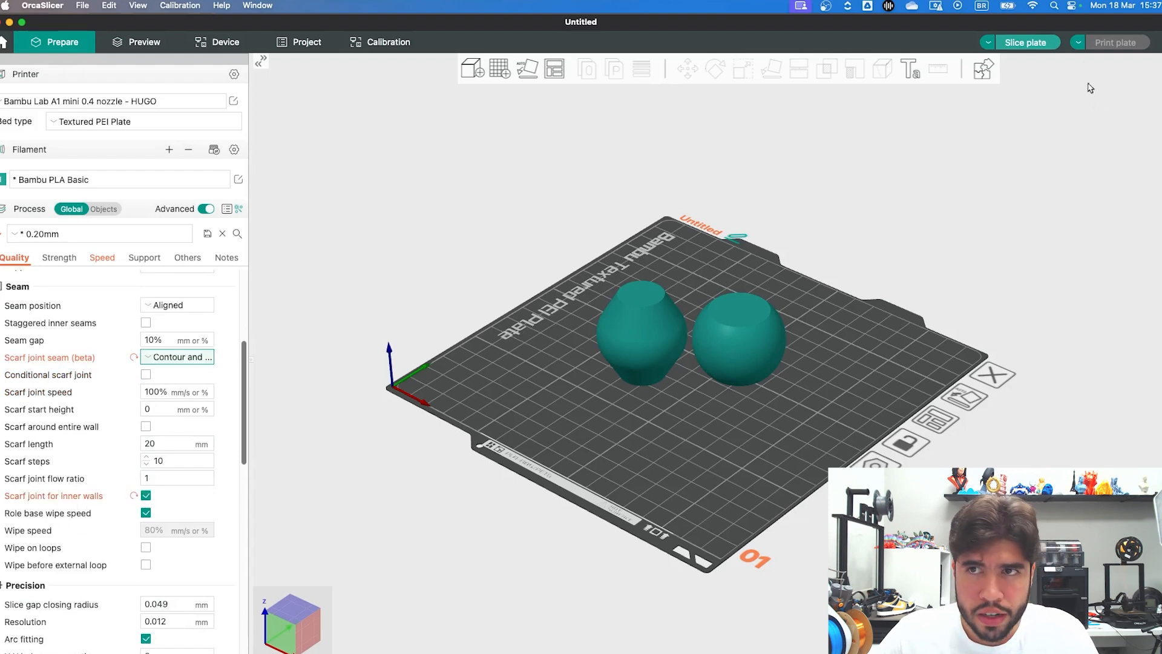
# - Reslice the plate and take a closer look at the seam lines on both models
pyautogui.click(1025, 42)
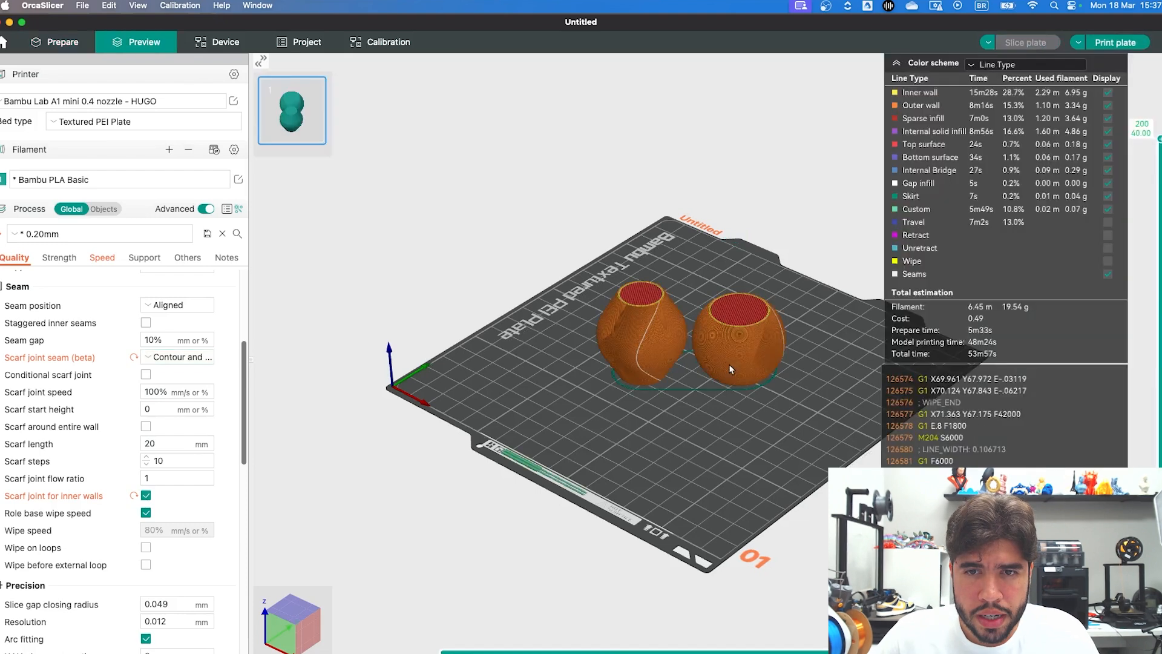
pyautogui.scroll(3, 720, 370)
pyautogui.scroll(-2, 678, 395)
pyautogui.scroll(-1, 682, 393)
pyautogui.moveTo(682, 393); pyautogui.dragTo(703, 378)
pyautogui.scroll(3, 702, 378)
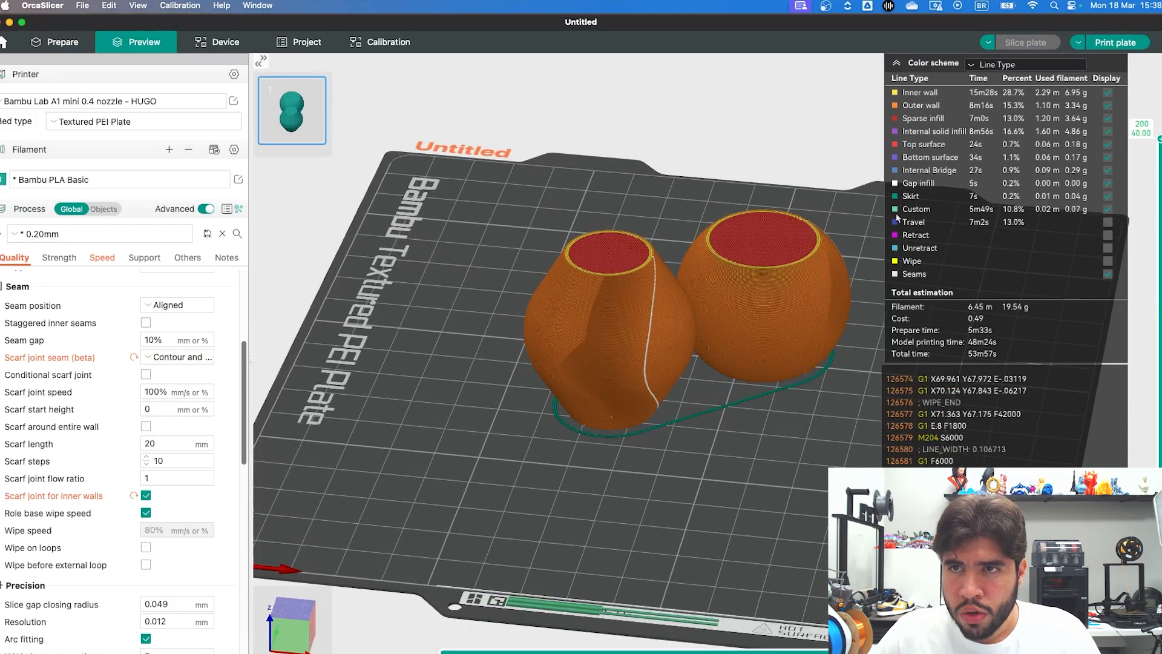
# - Colour the toolpath preview by flow and examine the scarf seam areas on both models alongside the seam settings
pyautogui.click(1034, 65)
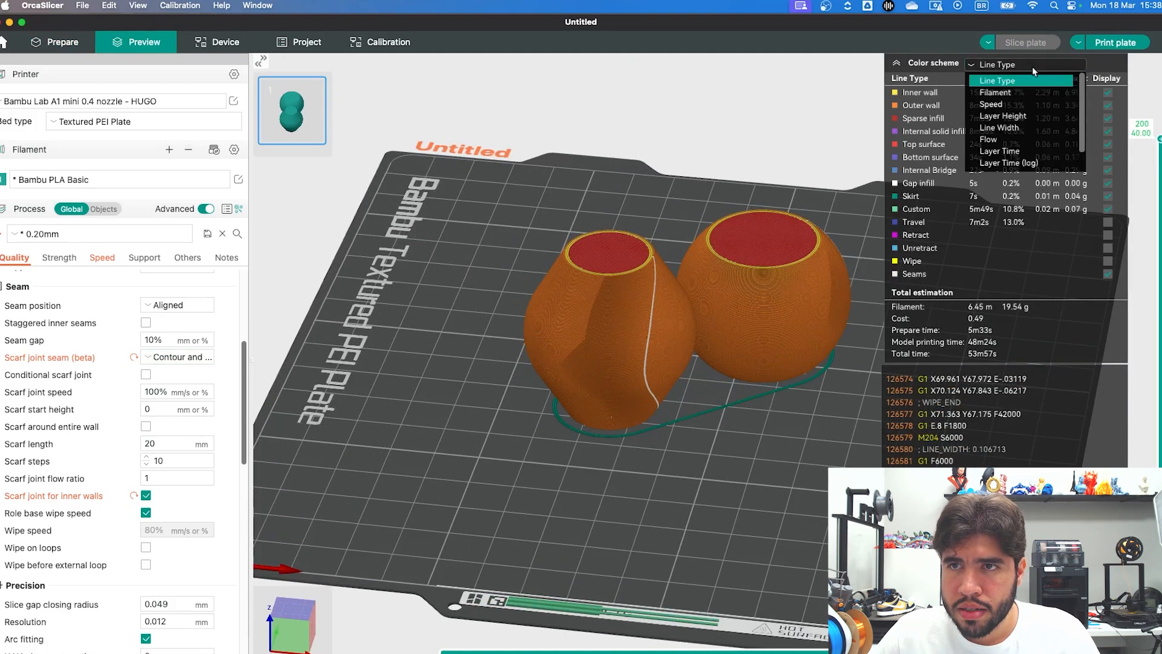
pyautogui.click(1018, 141)
pyautogui.scroll(5, 763, 354)
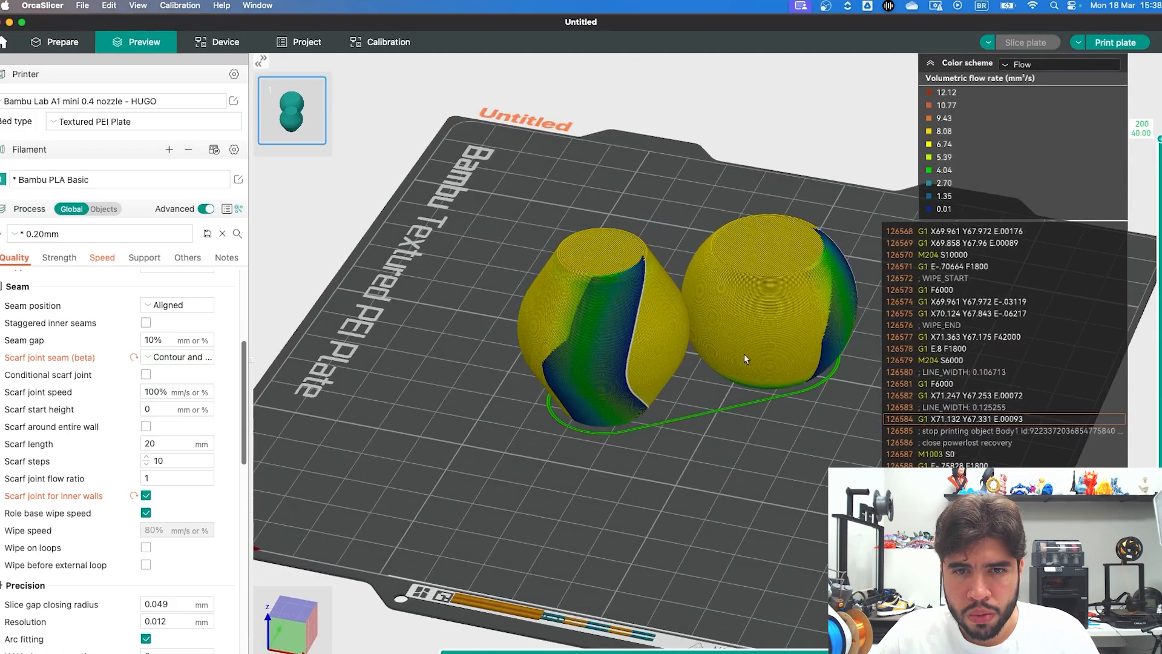
pyautogui.scroll(-5, 637, 367)
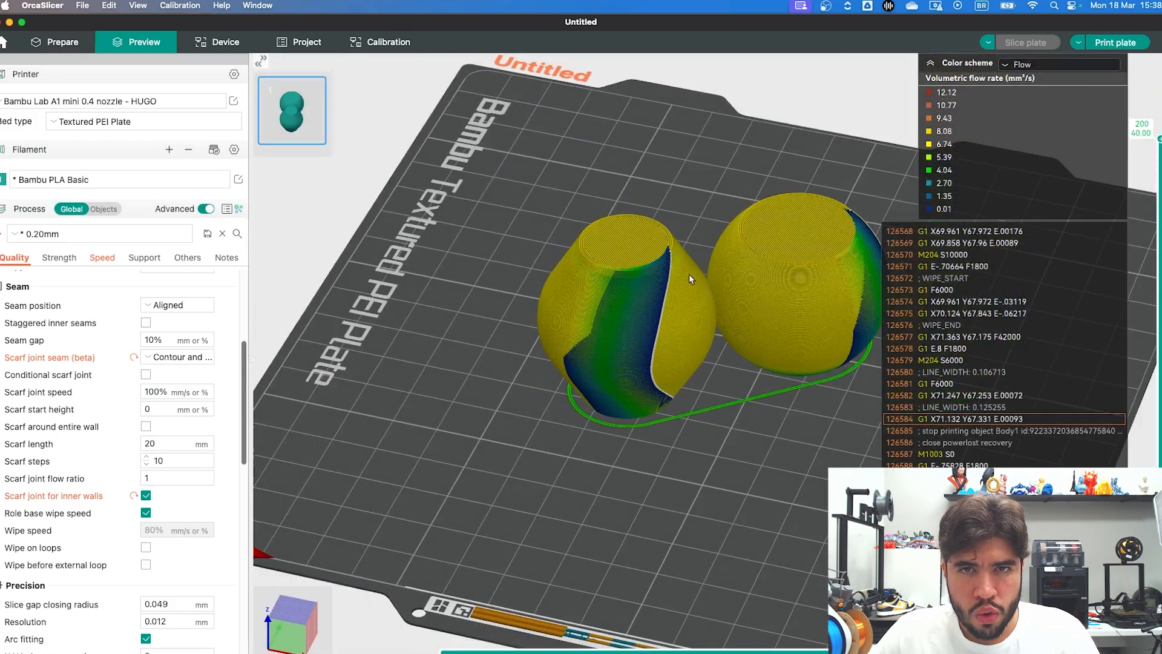
pyautogui.moveTo(984, 651)
pyautogui.mouseDown()
pyautogui.moveTo(932, 652)
pyautogui.moveTo(983, 651)
pyautogui.mouseUp()
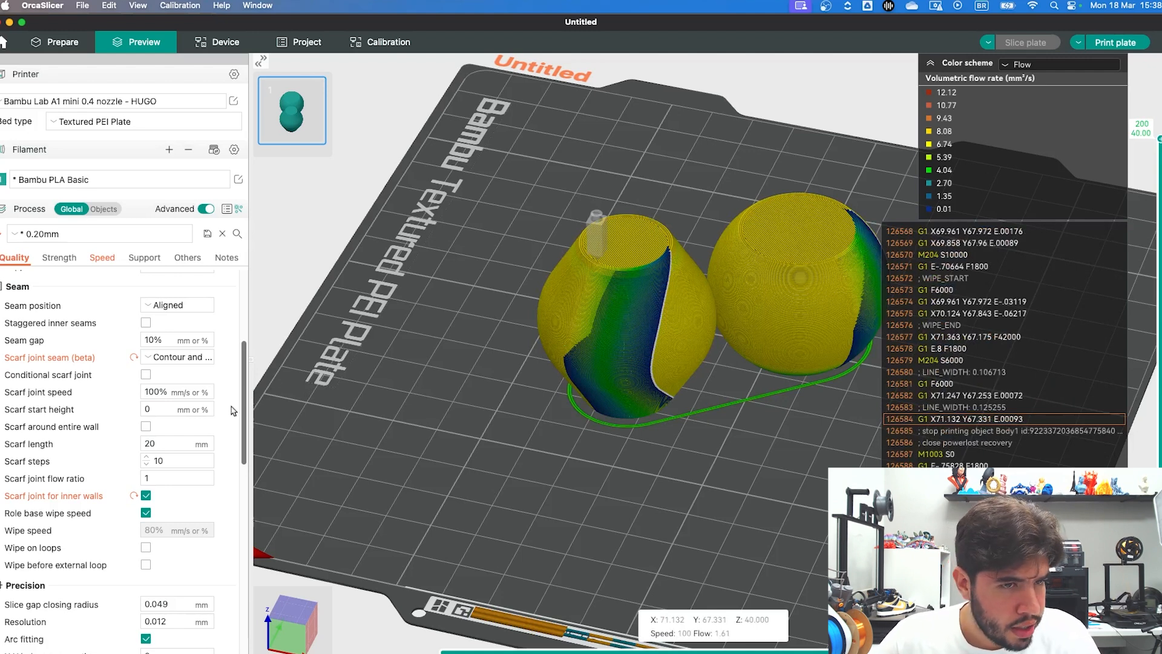
pyautogui.scroll(-3, 230, 416)
pyautogui.scroll(4, 231, 418)
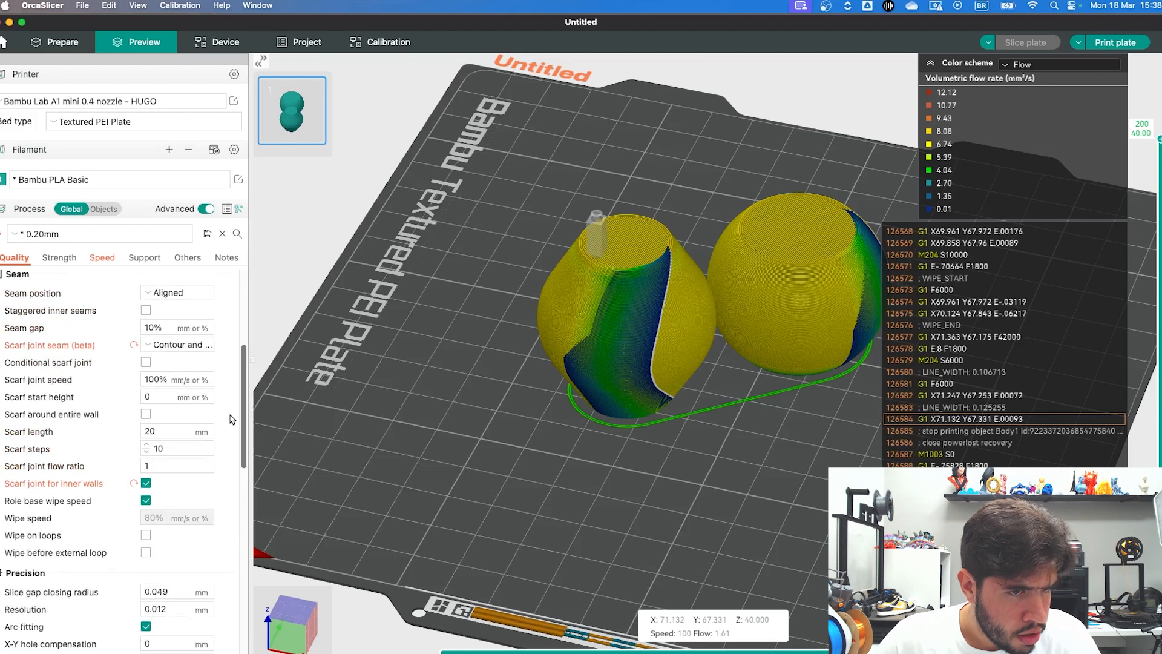
pyautogui.scroll(1, 231, 419)
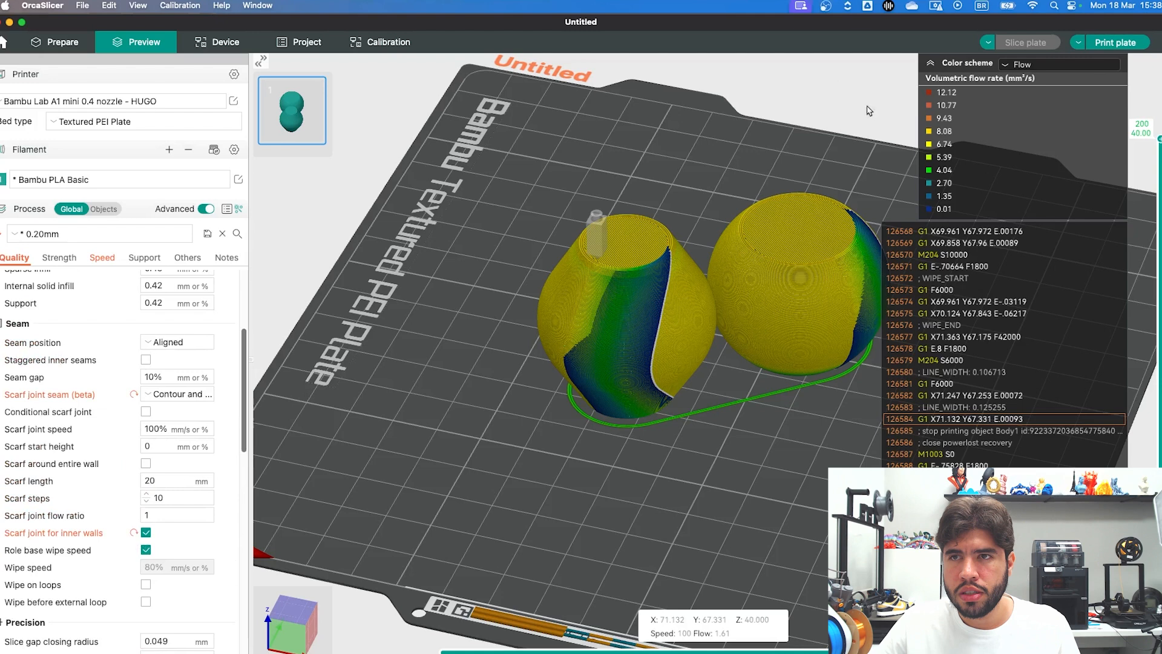
pyautogui.moveTo(795, 160); pyautogui.dragTo(677, 149, button='middle')
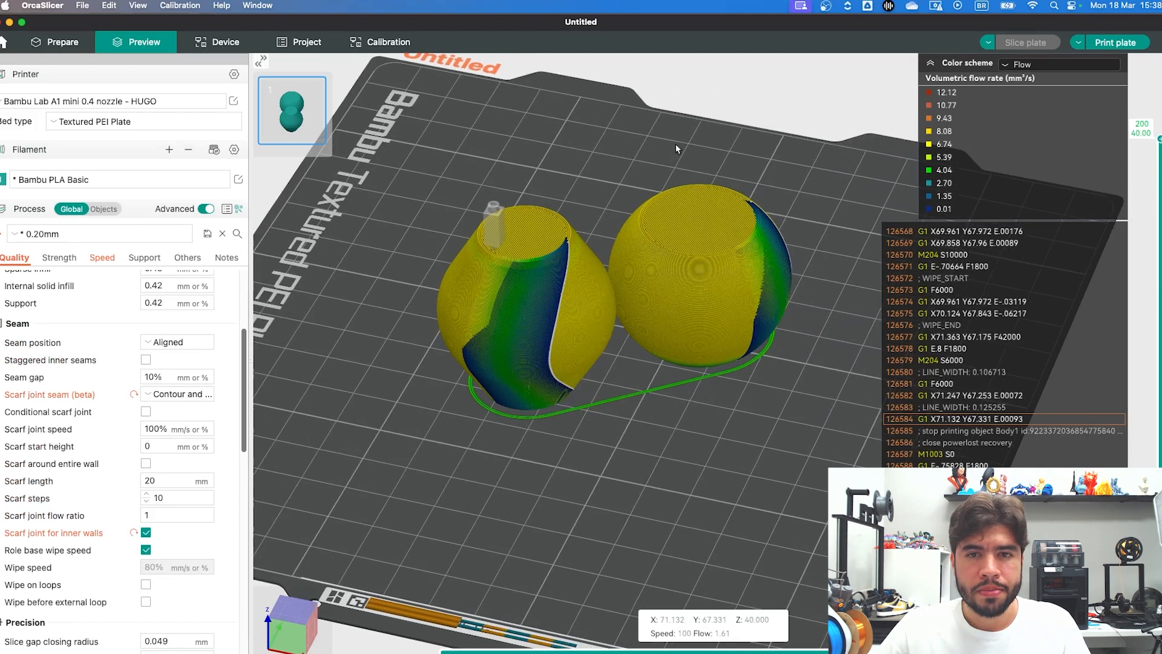